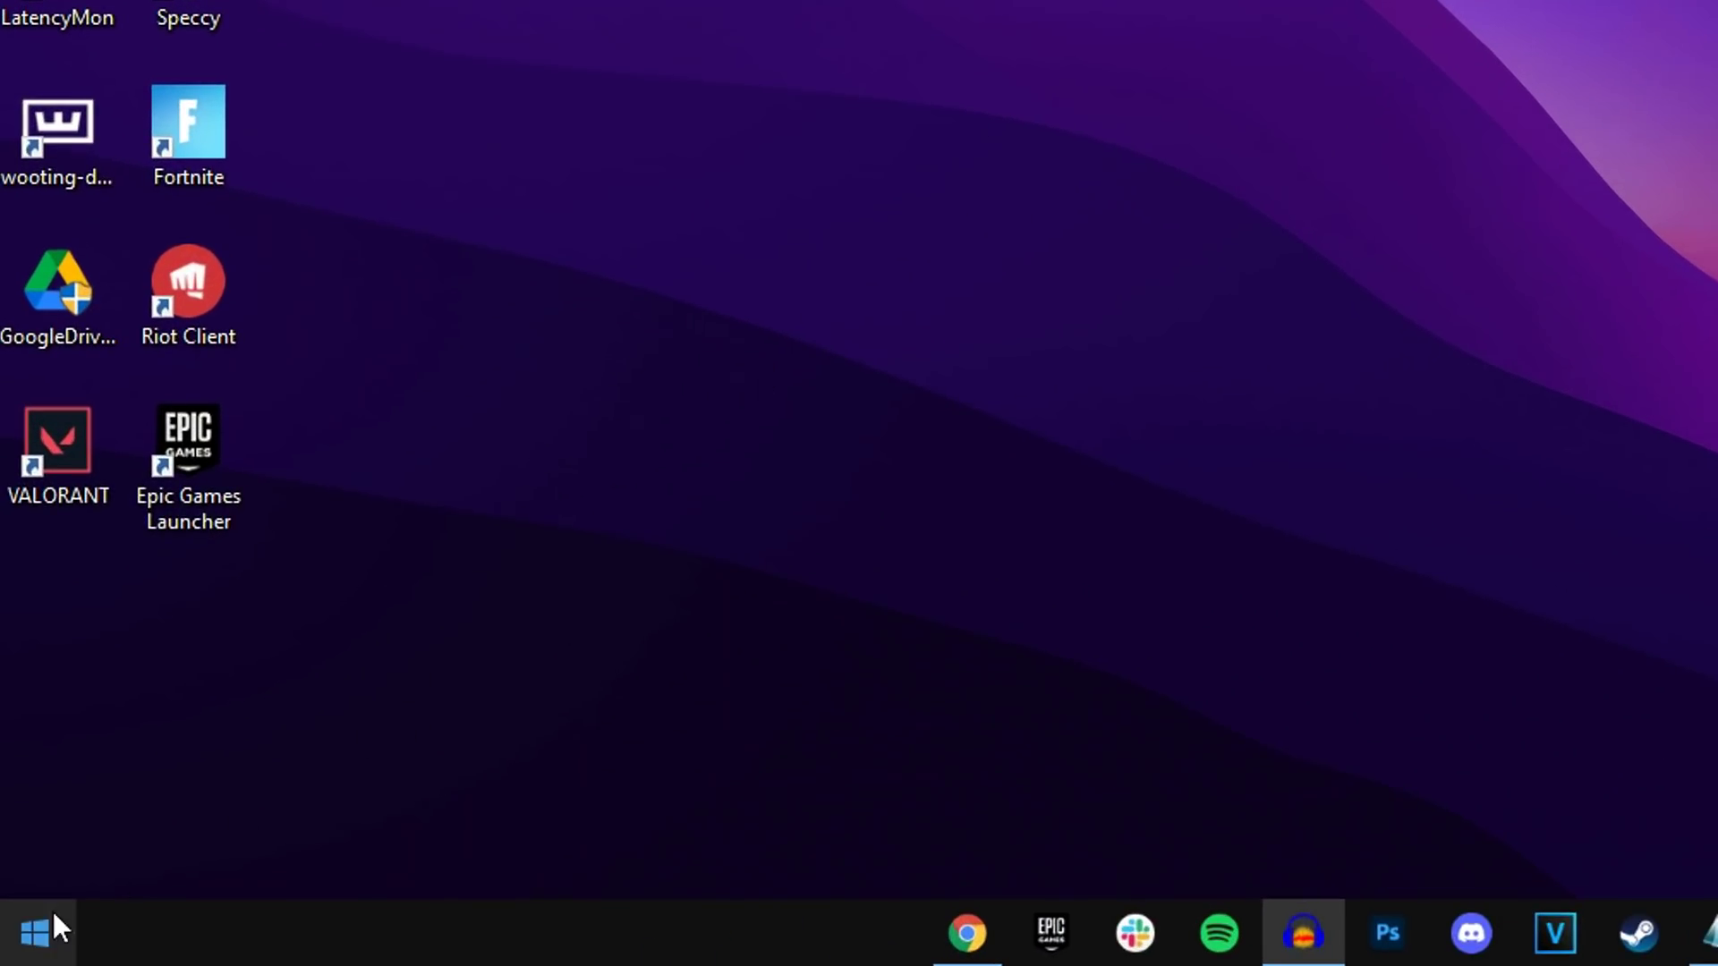
Open Device Manager, collapse the System devices category and expand Display adaptors.
right_click(21, 950)
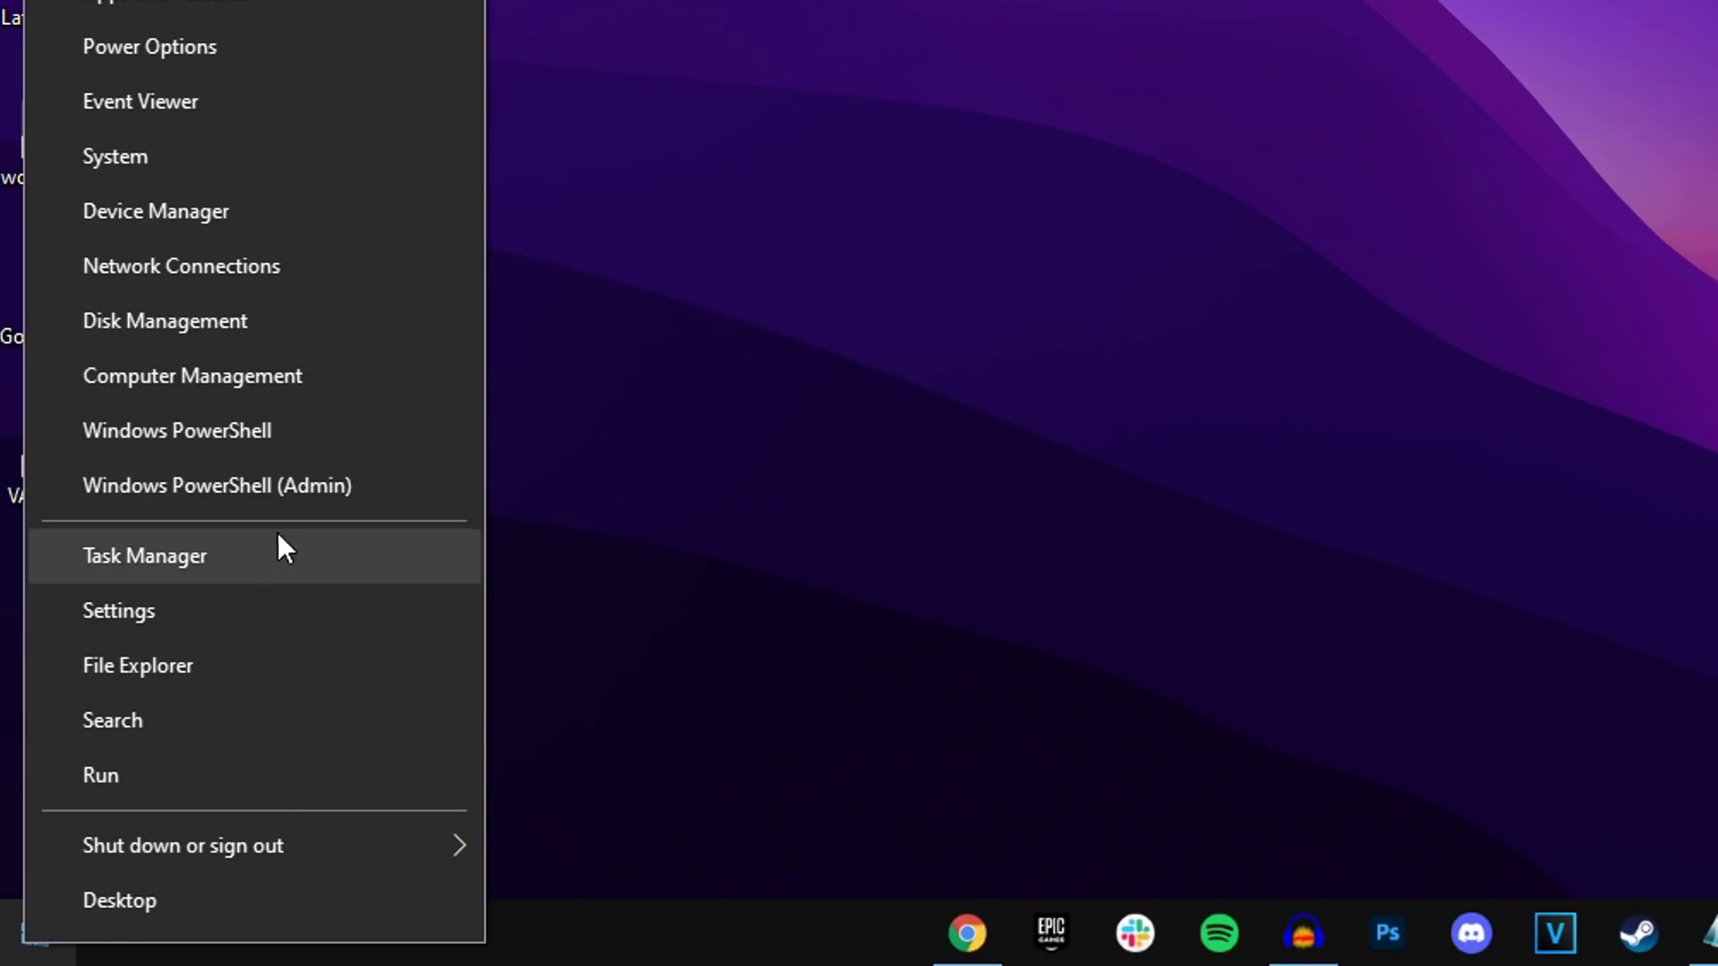
click(242, 212)
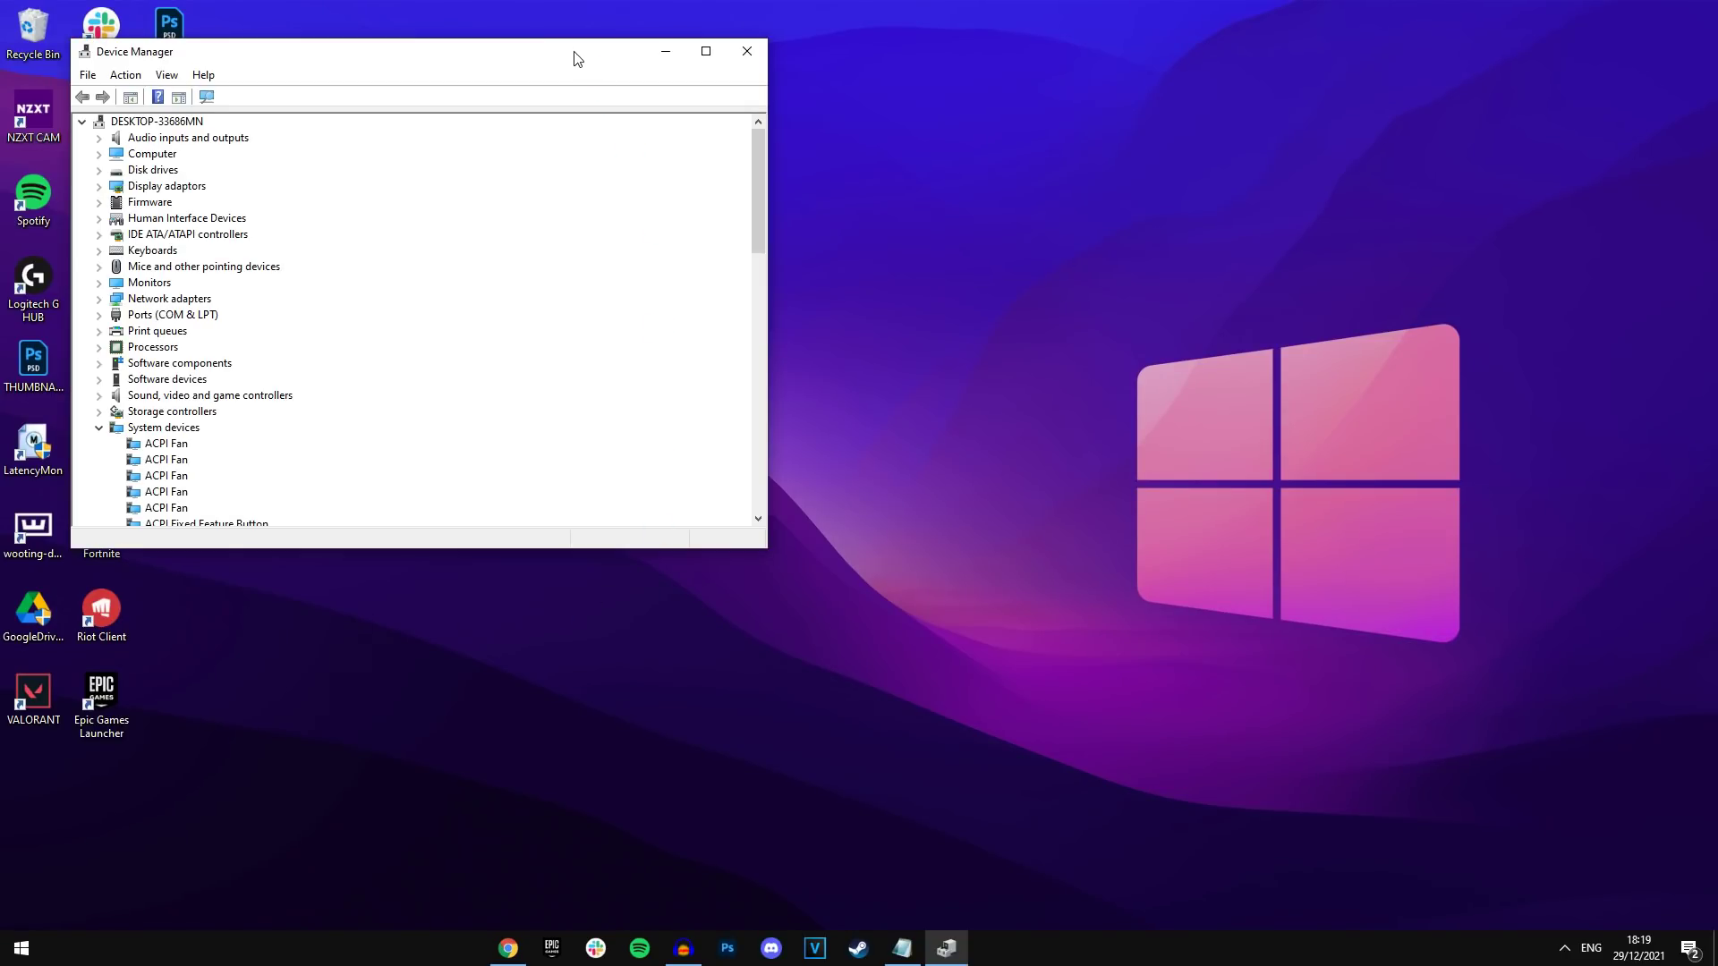
drag(577, 59, 925, 135)
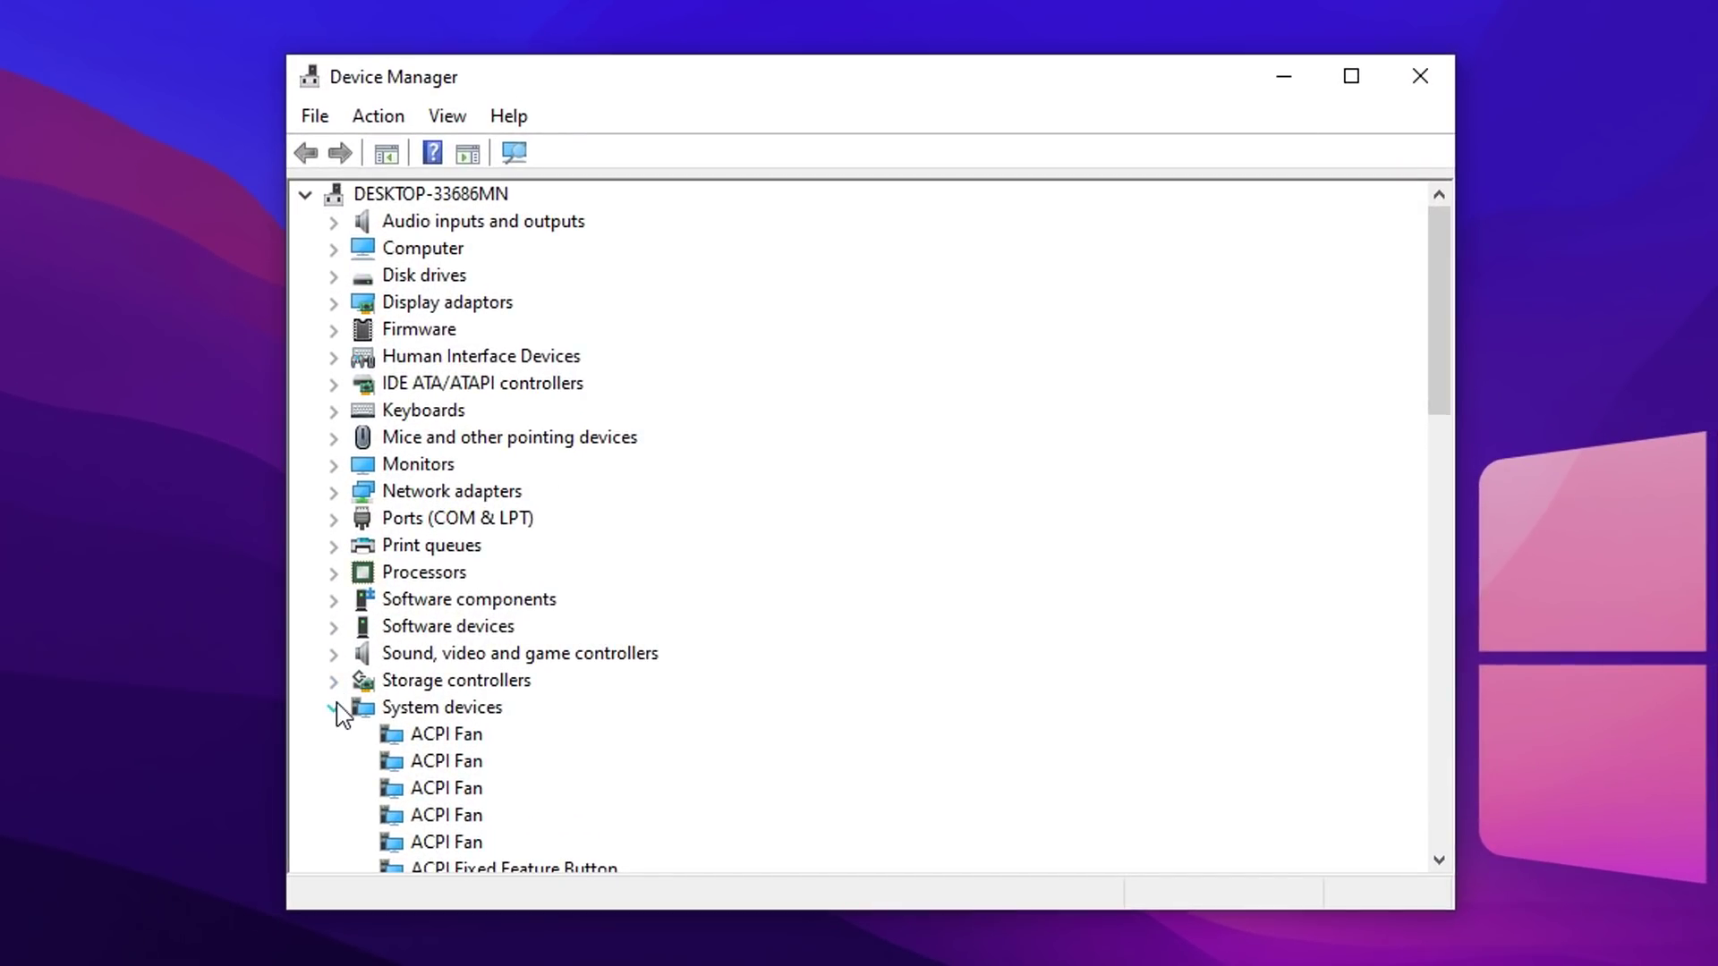
click(335, 708)
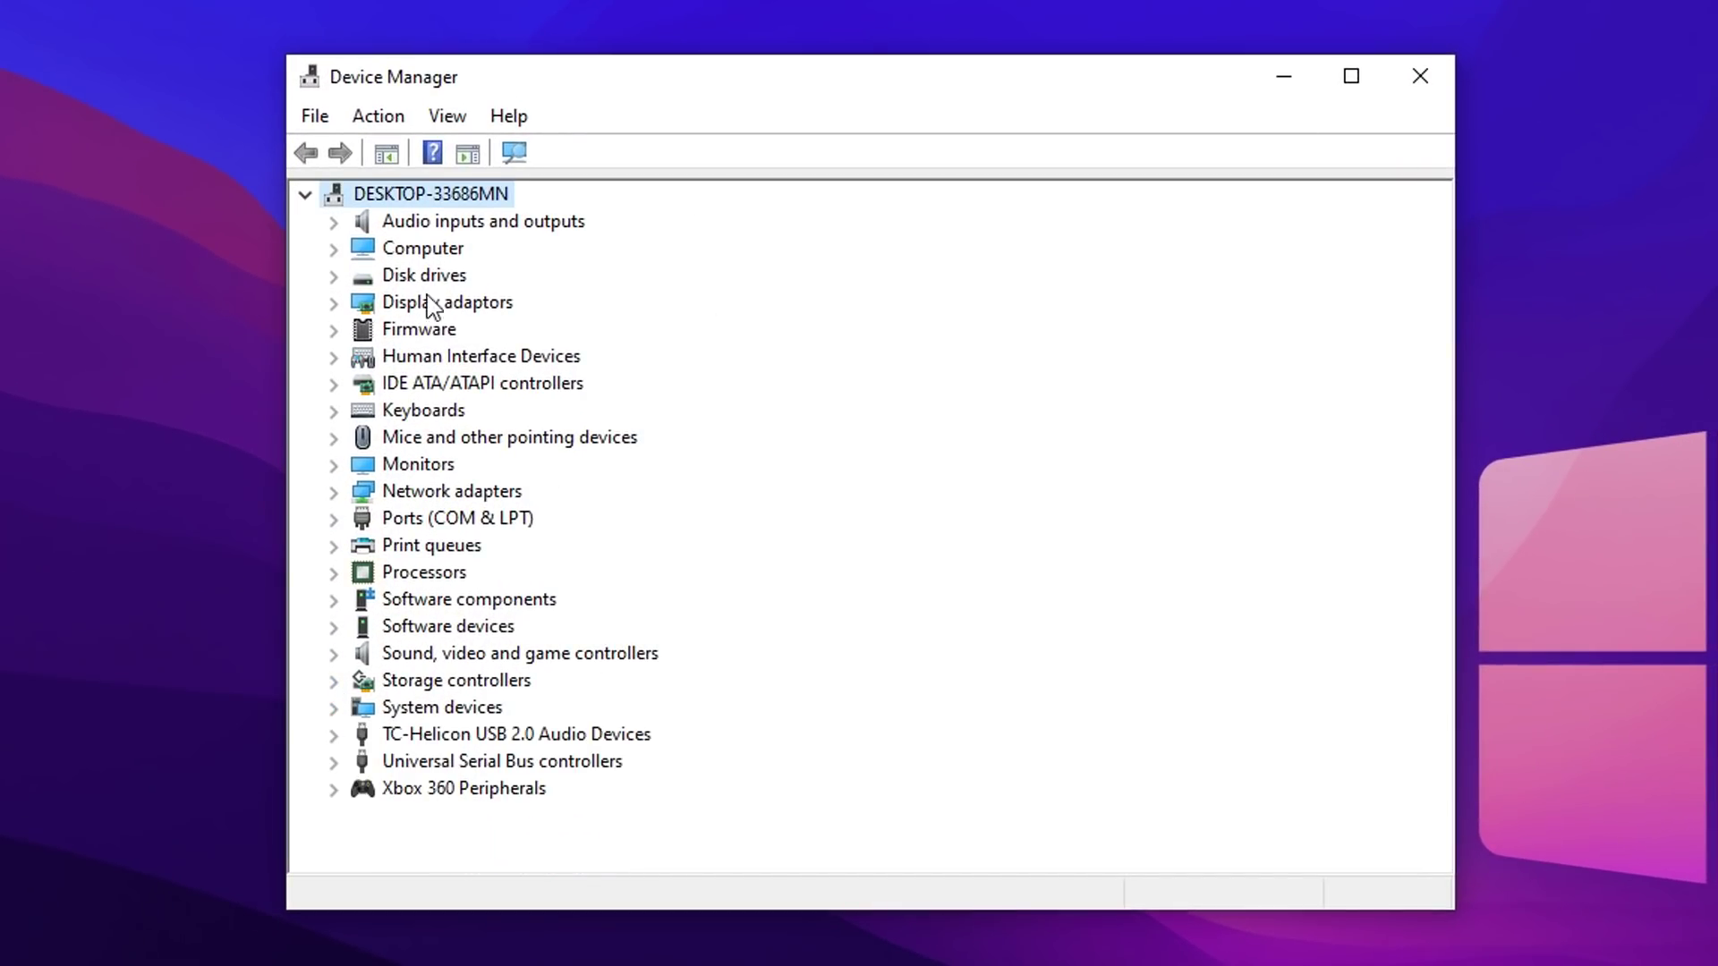
click(334, 305)
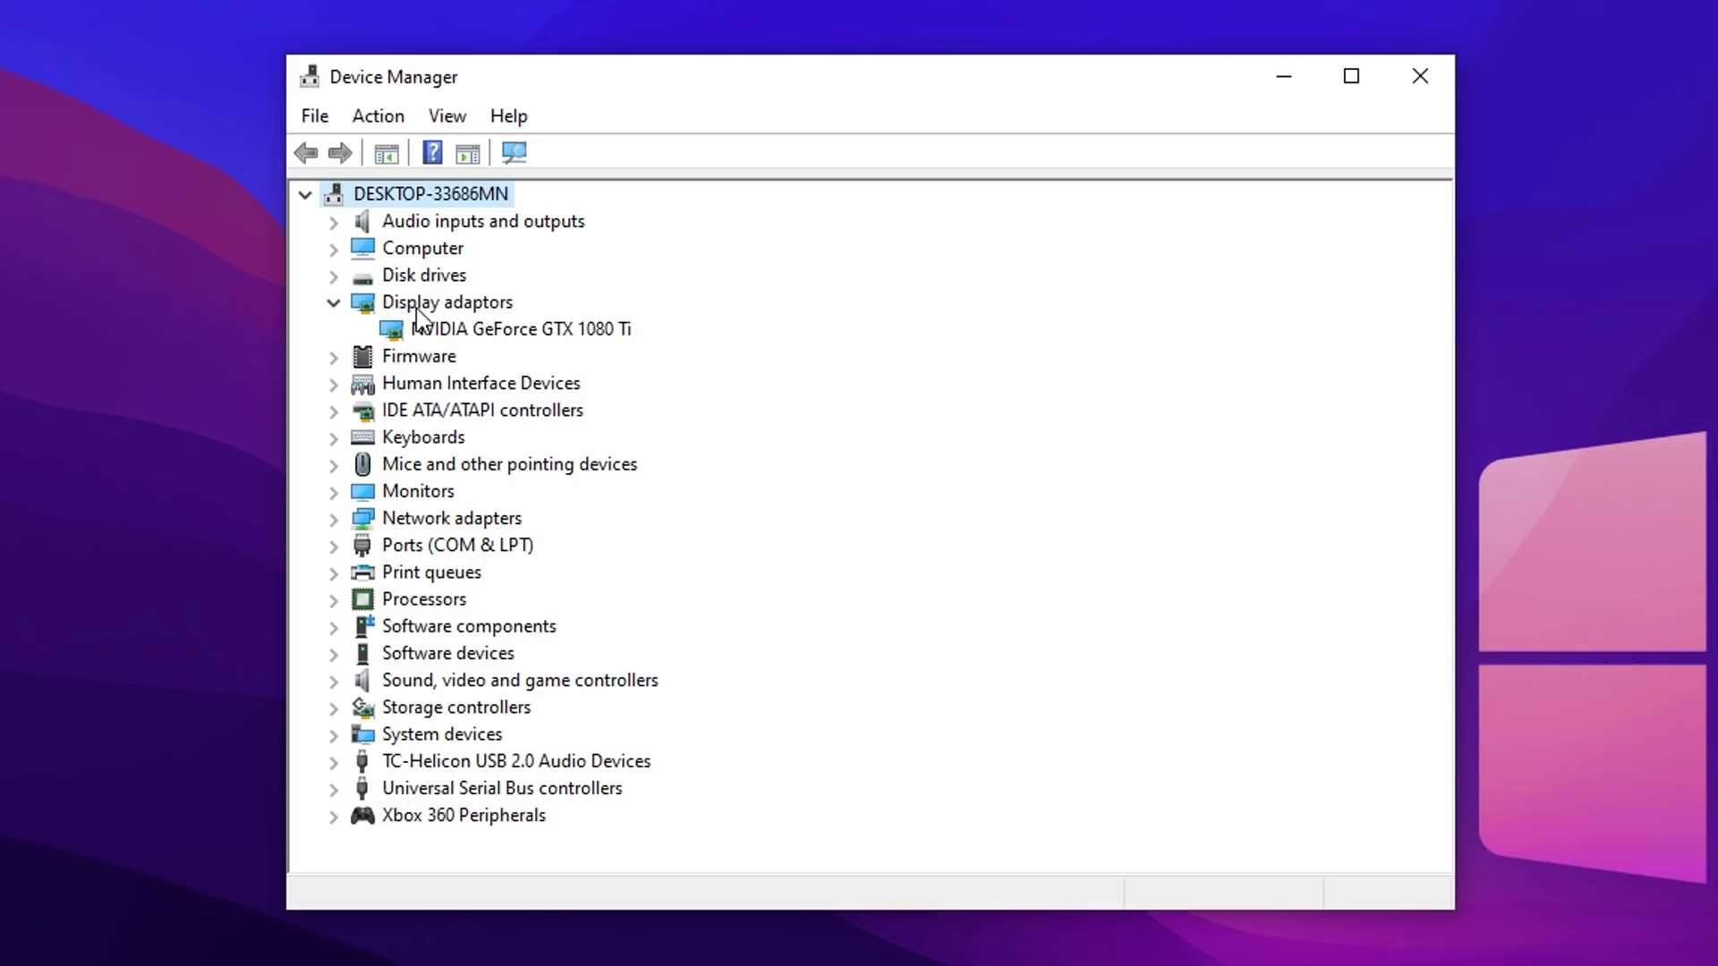
Update the driver of the NVIDIA GeForce GTX 1080 Ti by searching automatically for drivers.
click(566, 333)
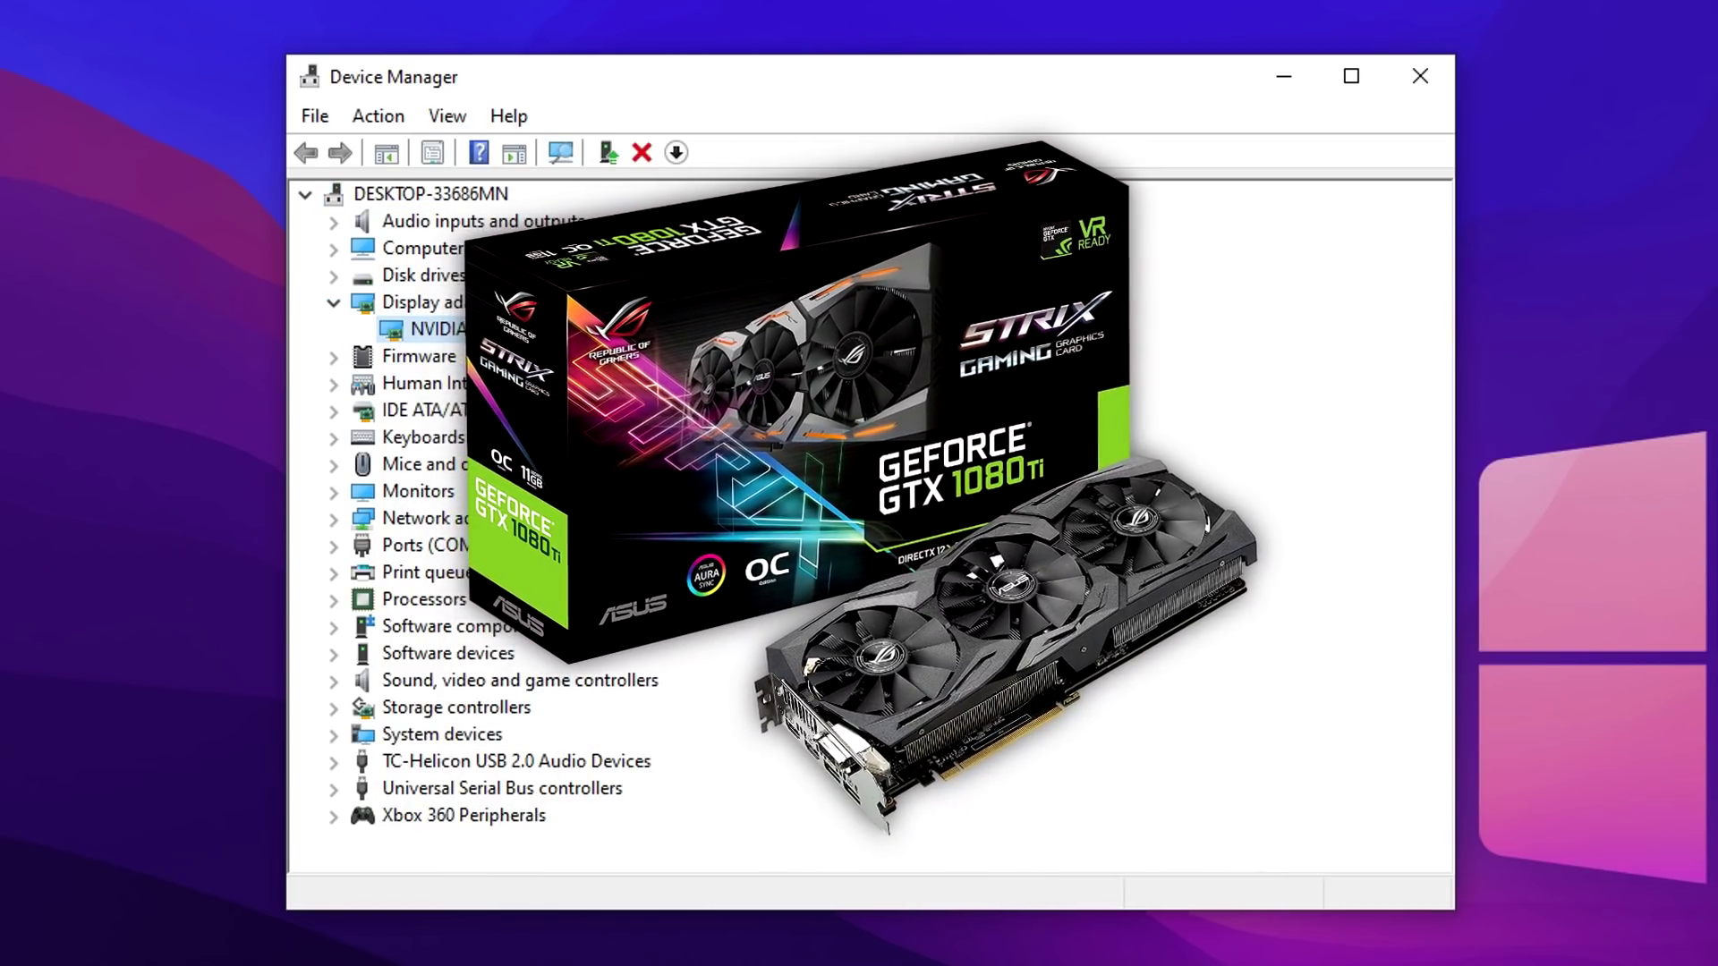
right_click(609, 339)
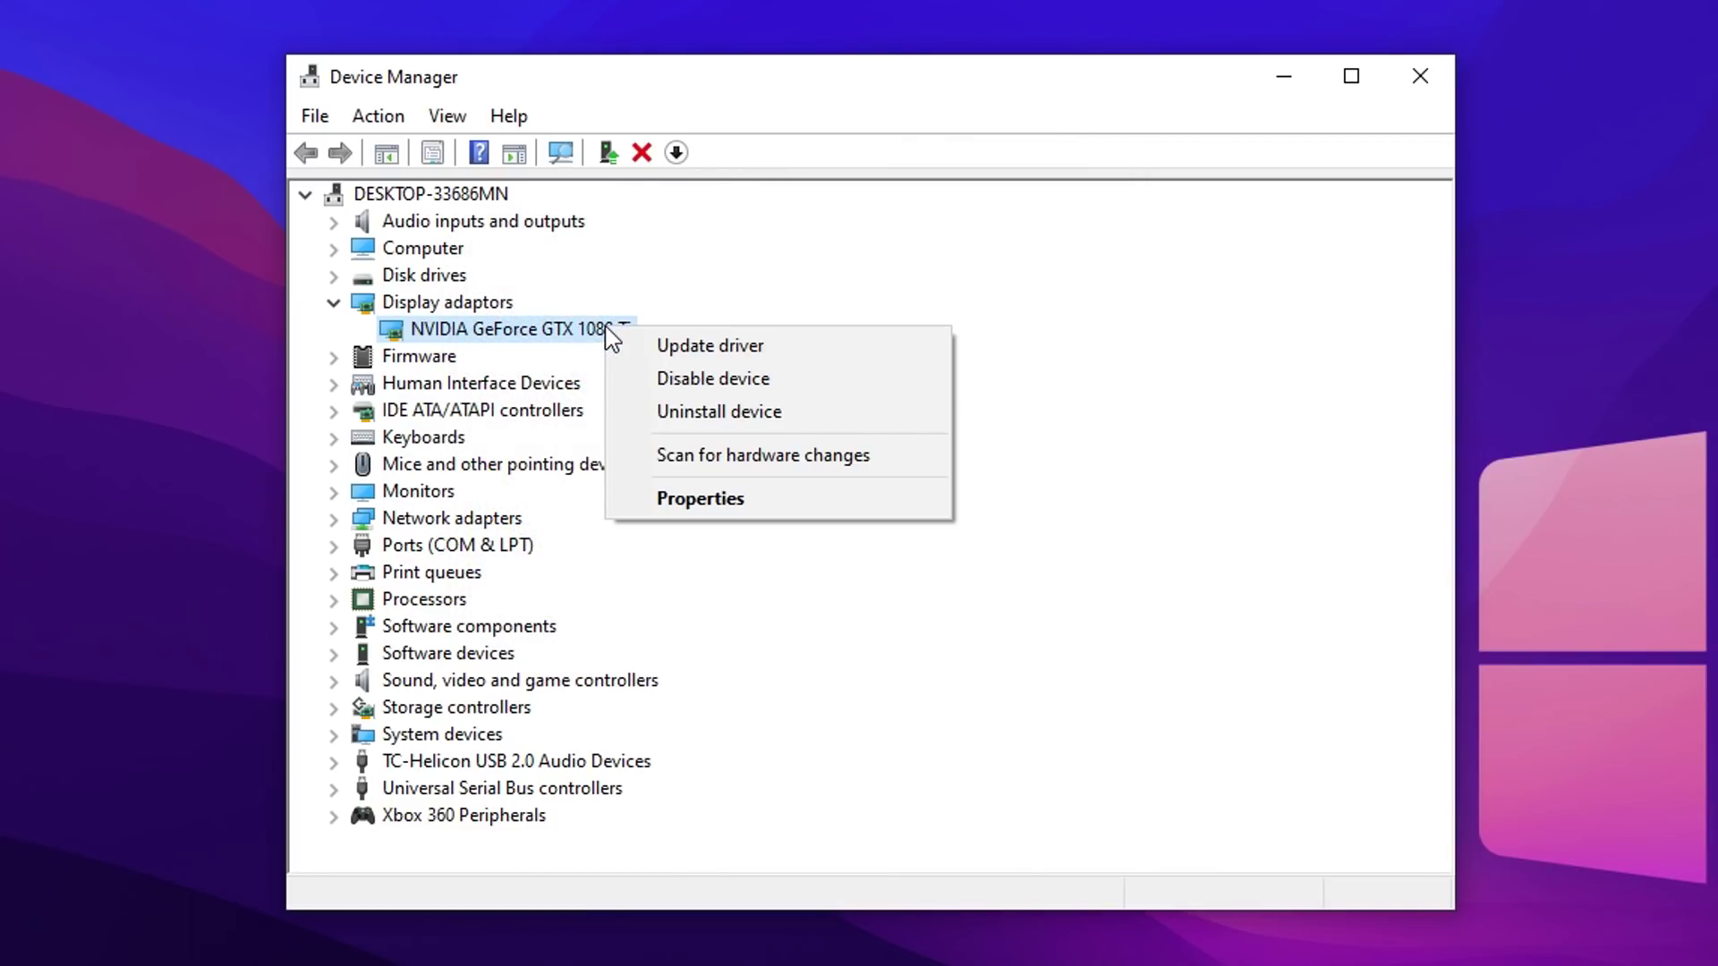
click(791, 355)
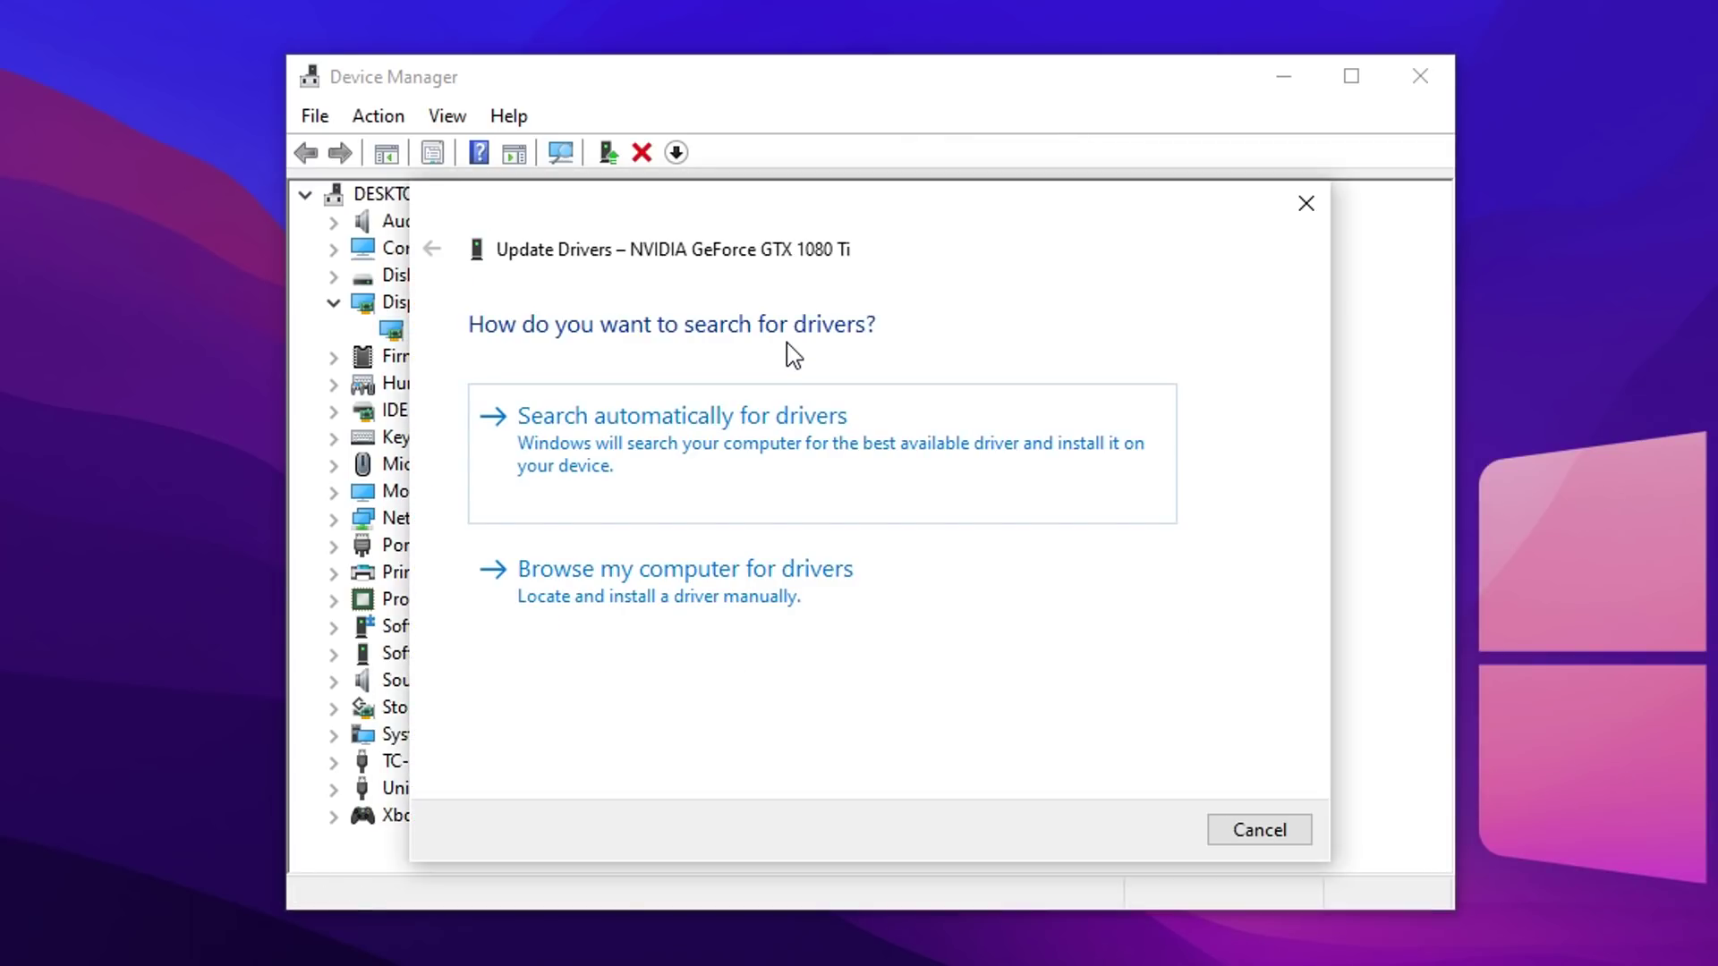
click(754, 492)
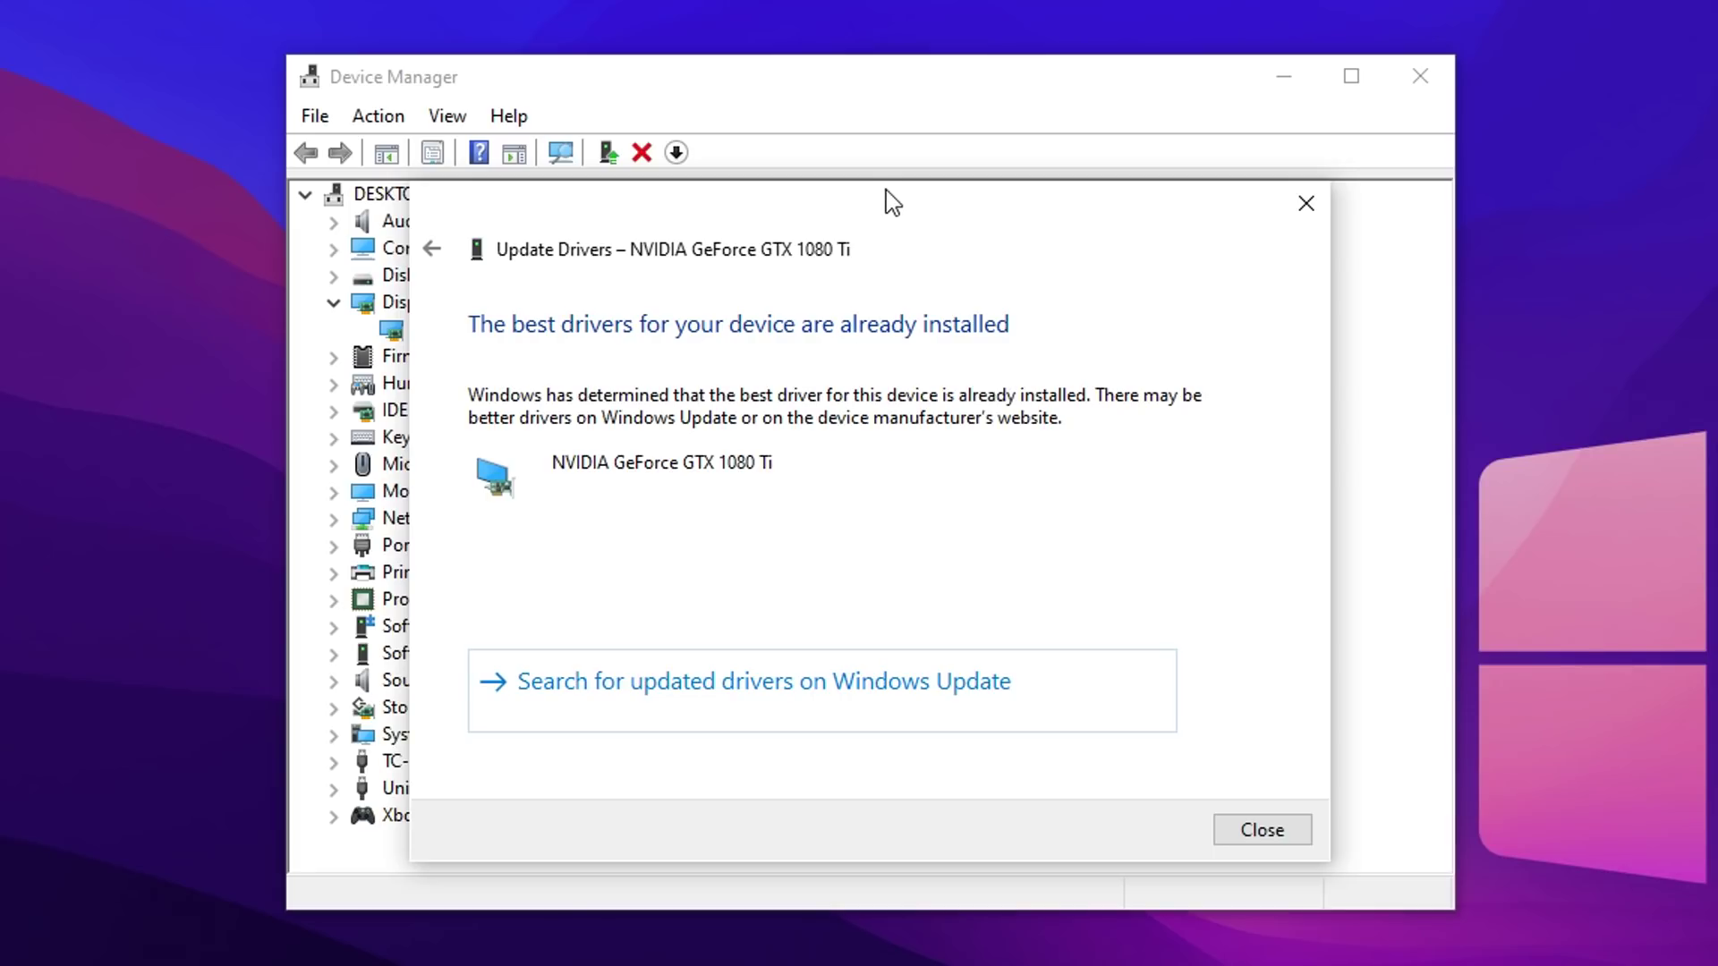
drag(884, 185, 899, 185)
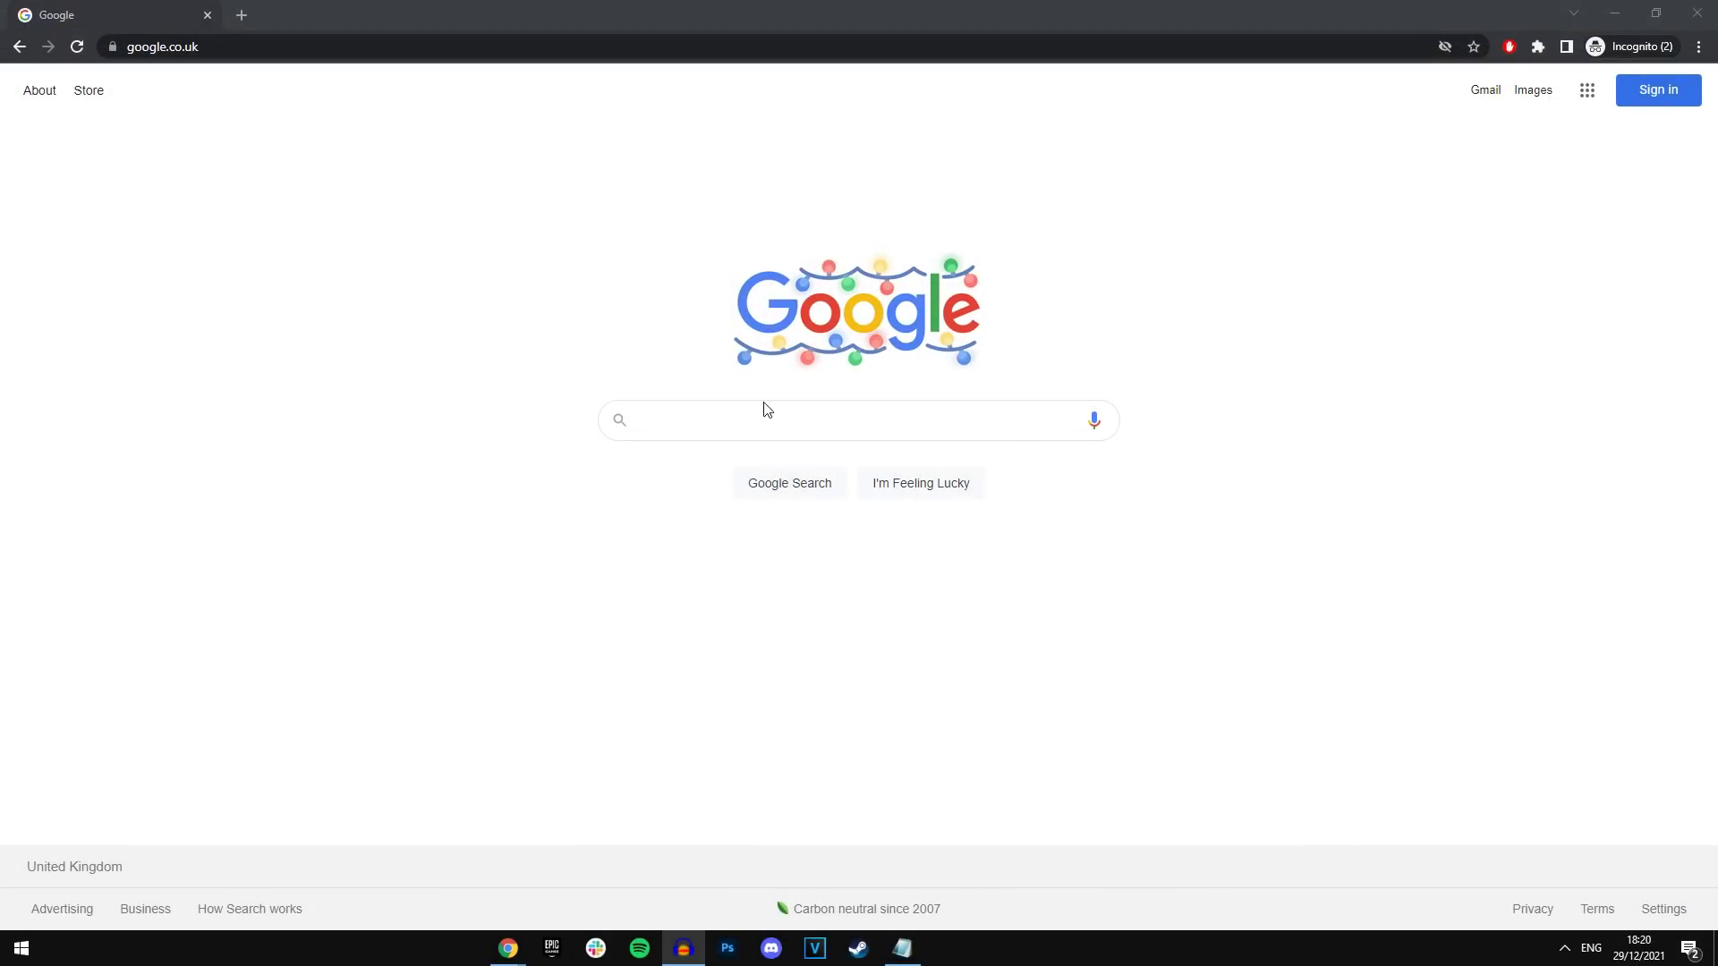
In the Chrome browser, search Google for "nvidia drivers download" and open the Download Drivers page on nvidia.co.uk.
click(763, 406)
text(nvi)
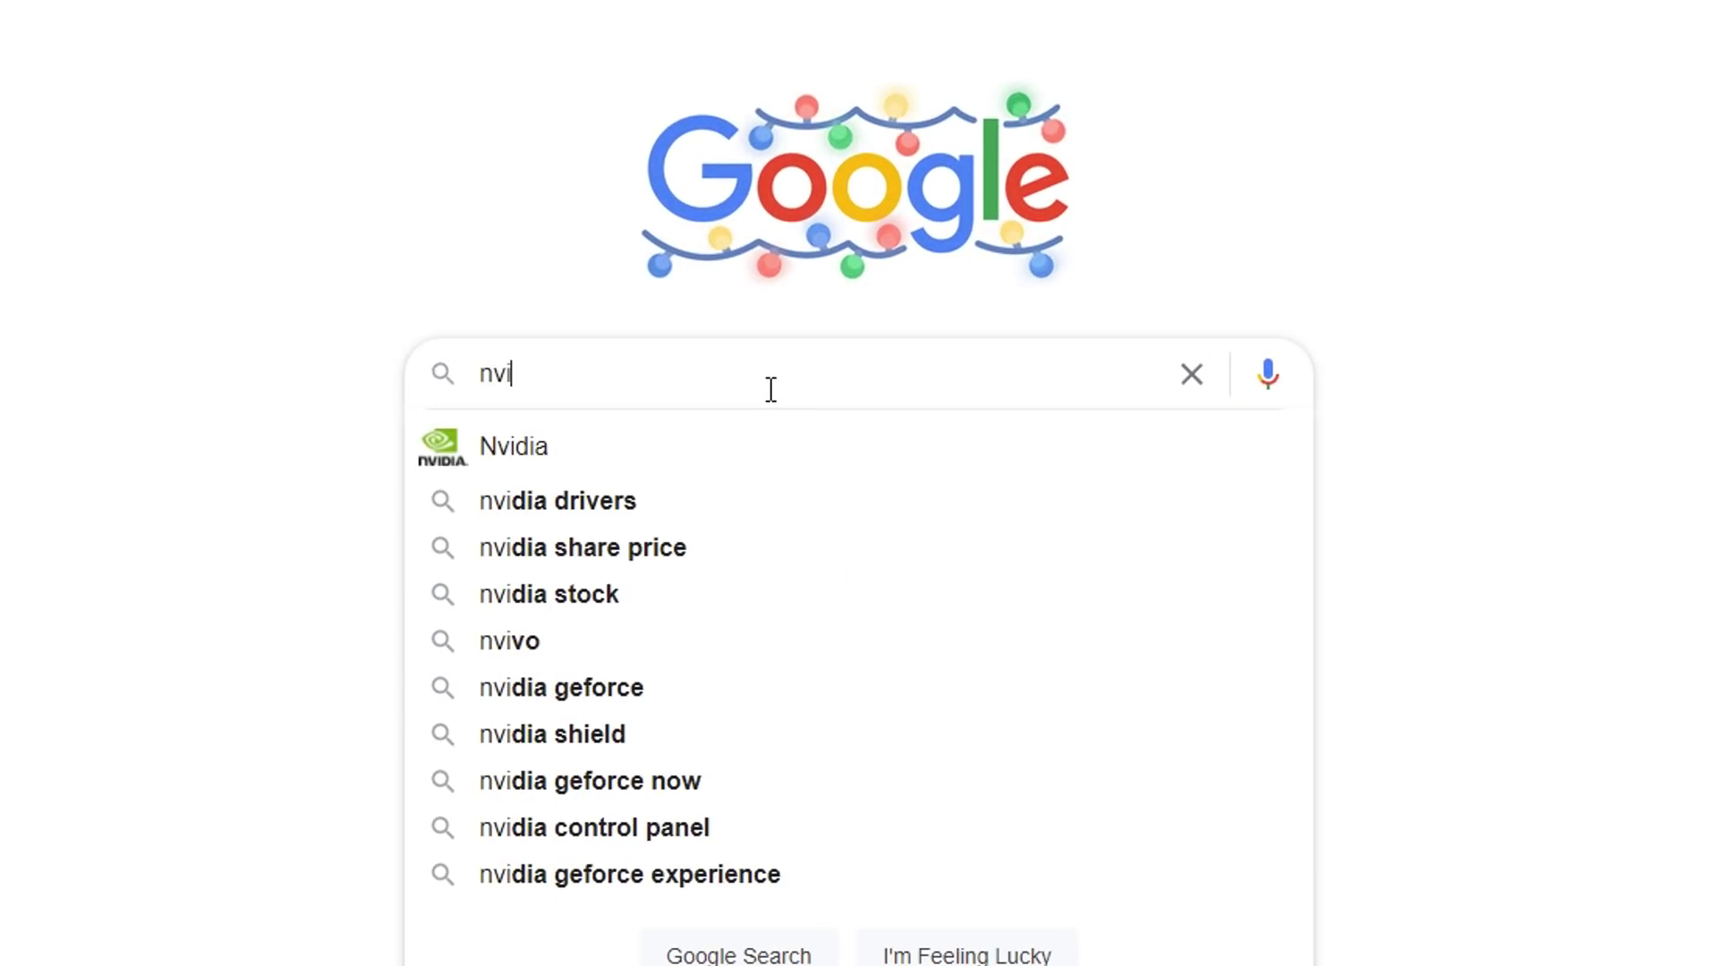
text(dia driv)
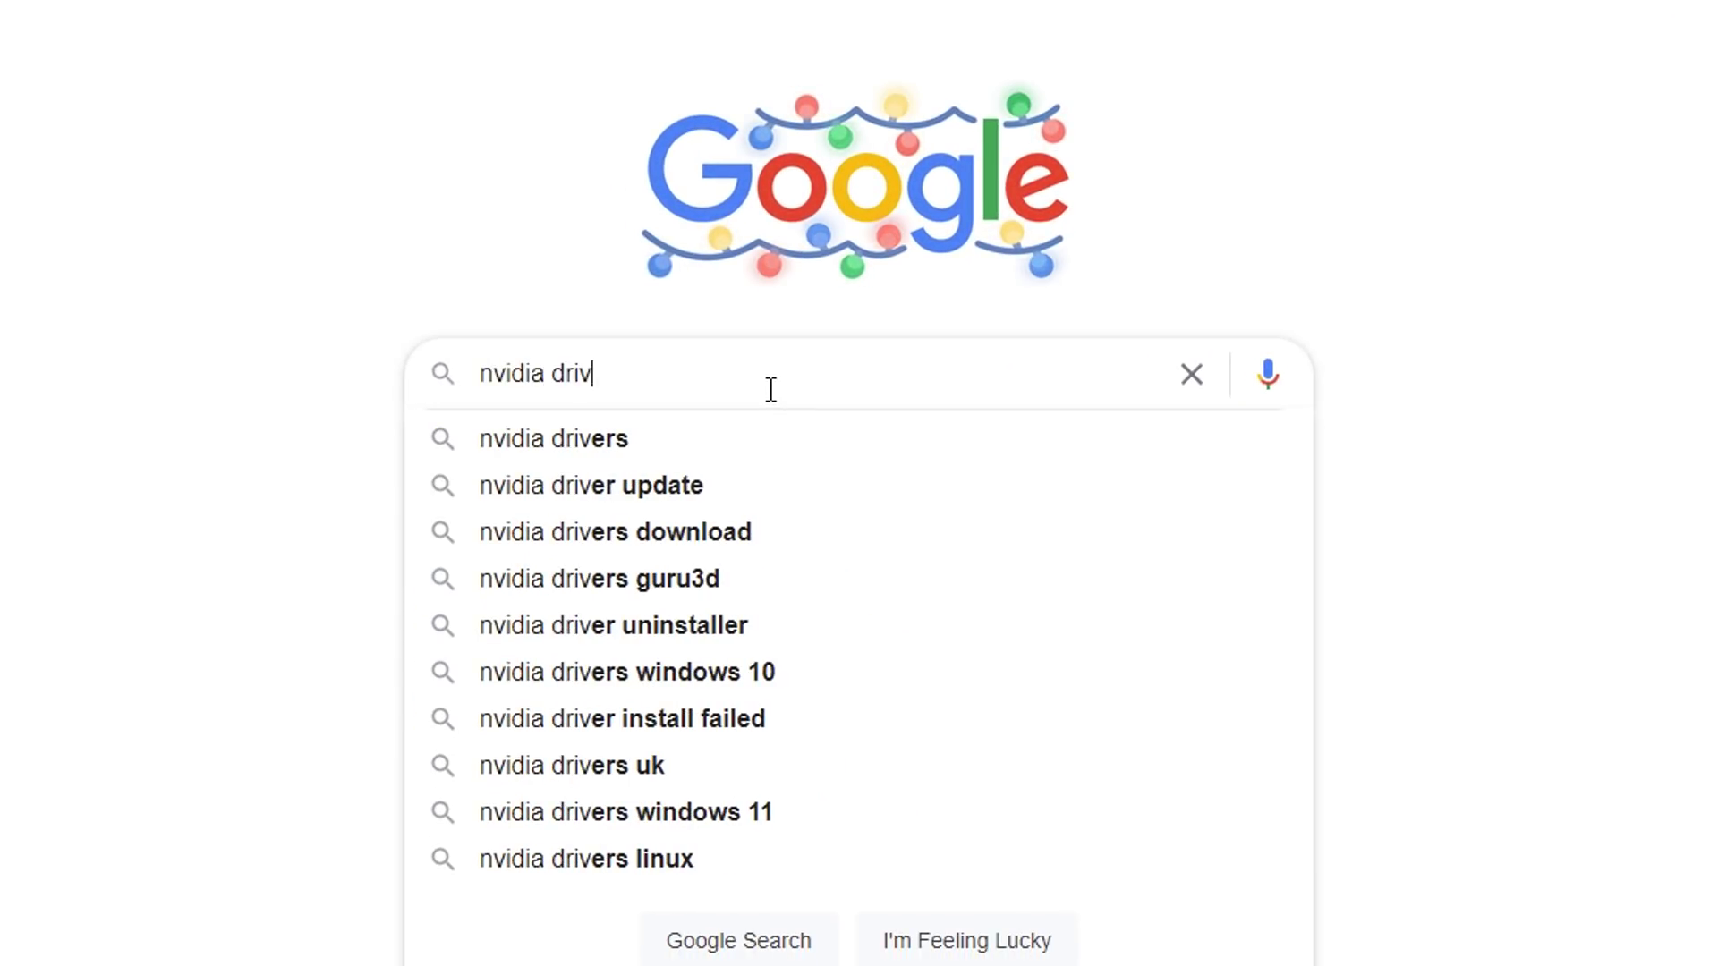
text(ers download)
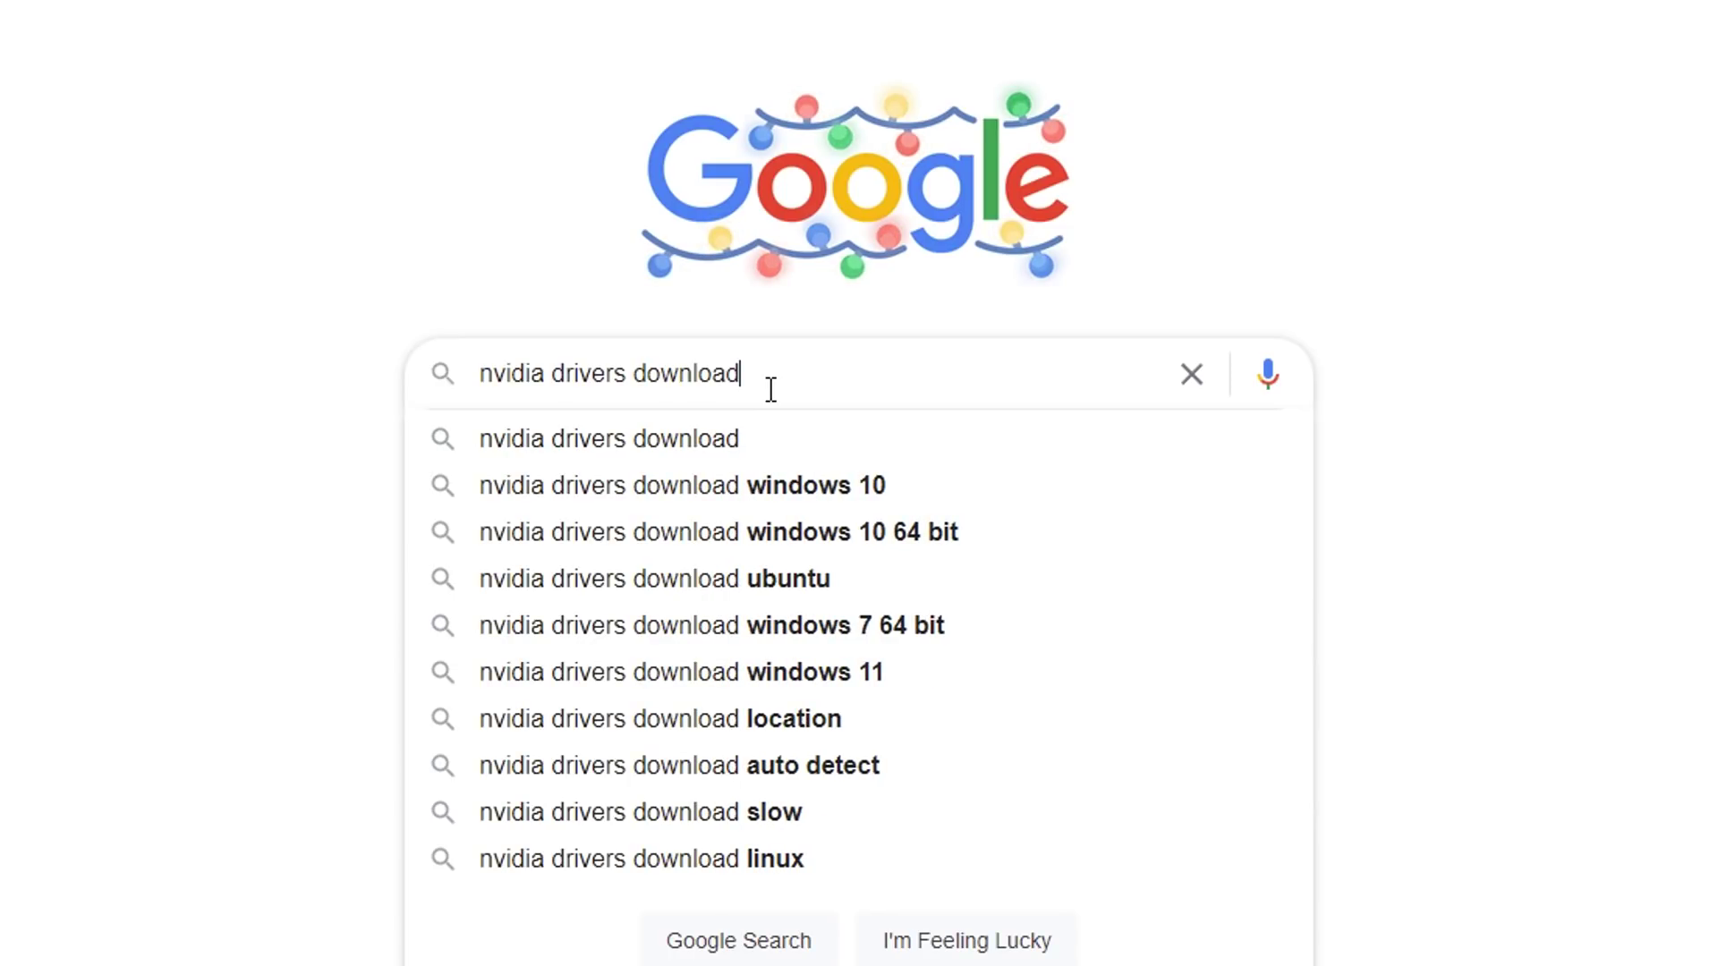
click(927, 438)
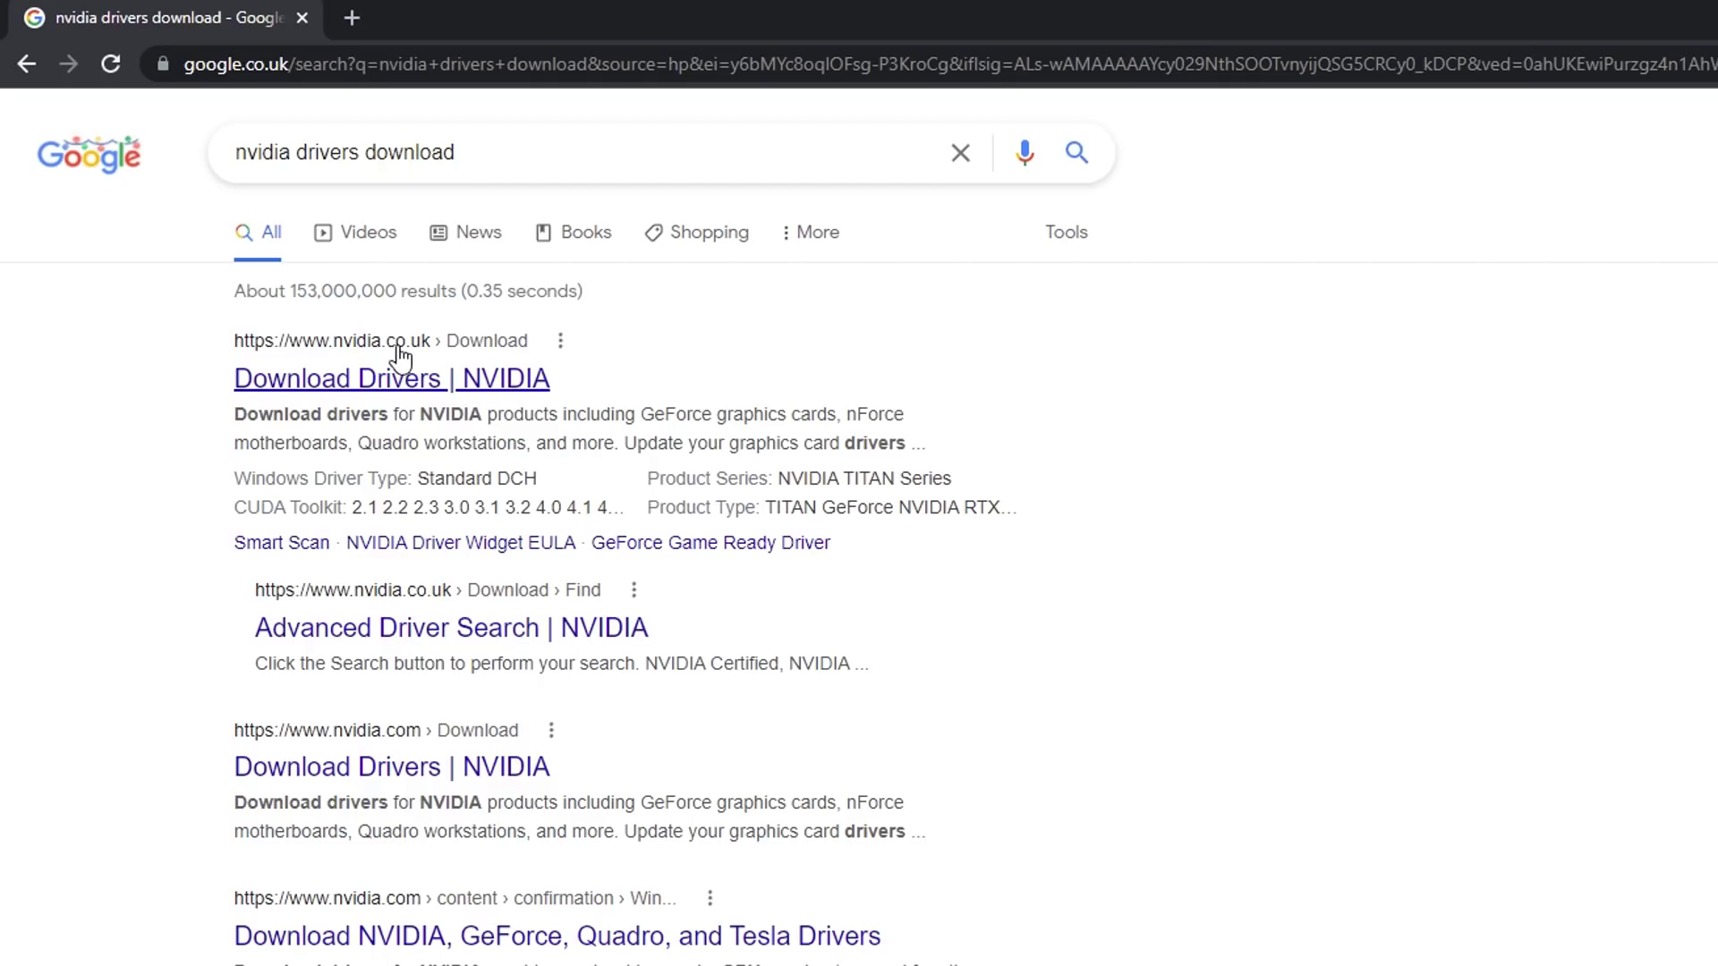
click(446, 384)
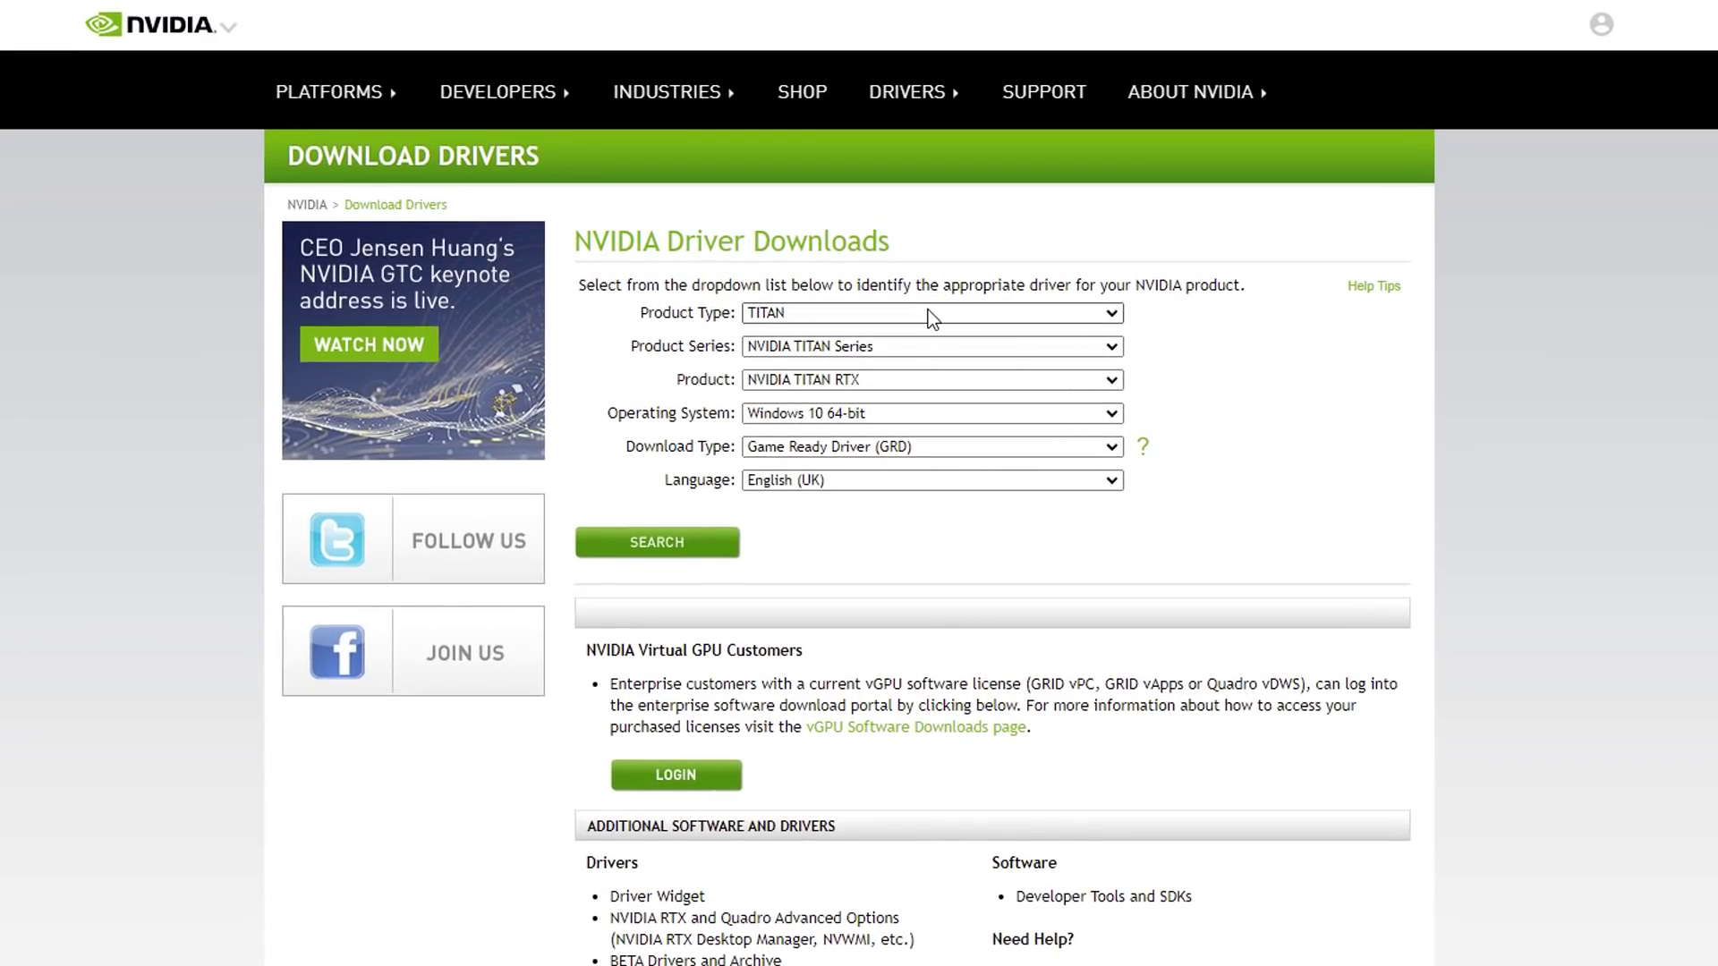
Set the driver search's product type to GeForce and its product series to GeForce 10 Series.
click(927, 313)
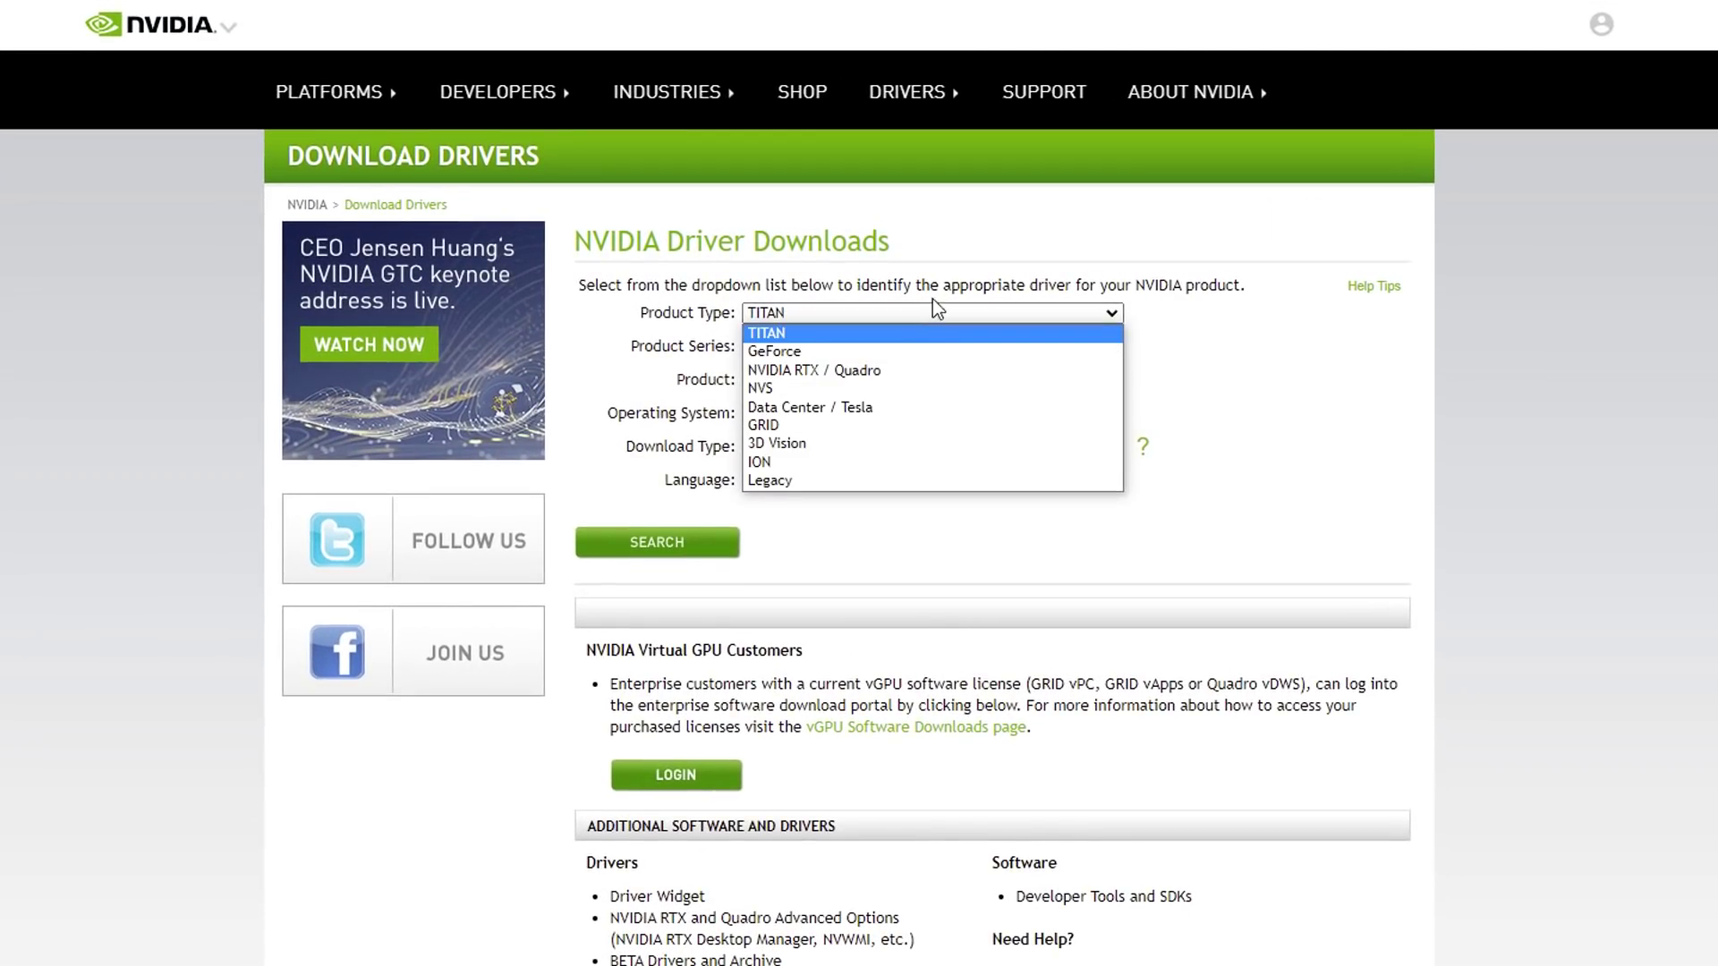
click(897, 349)
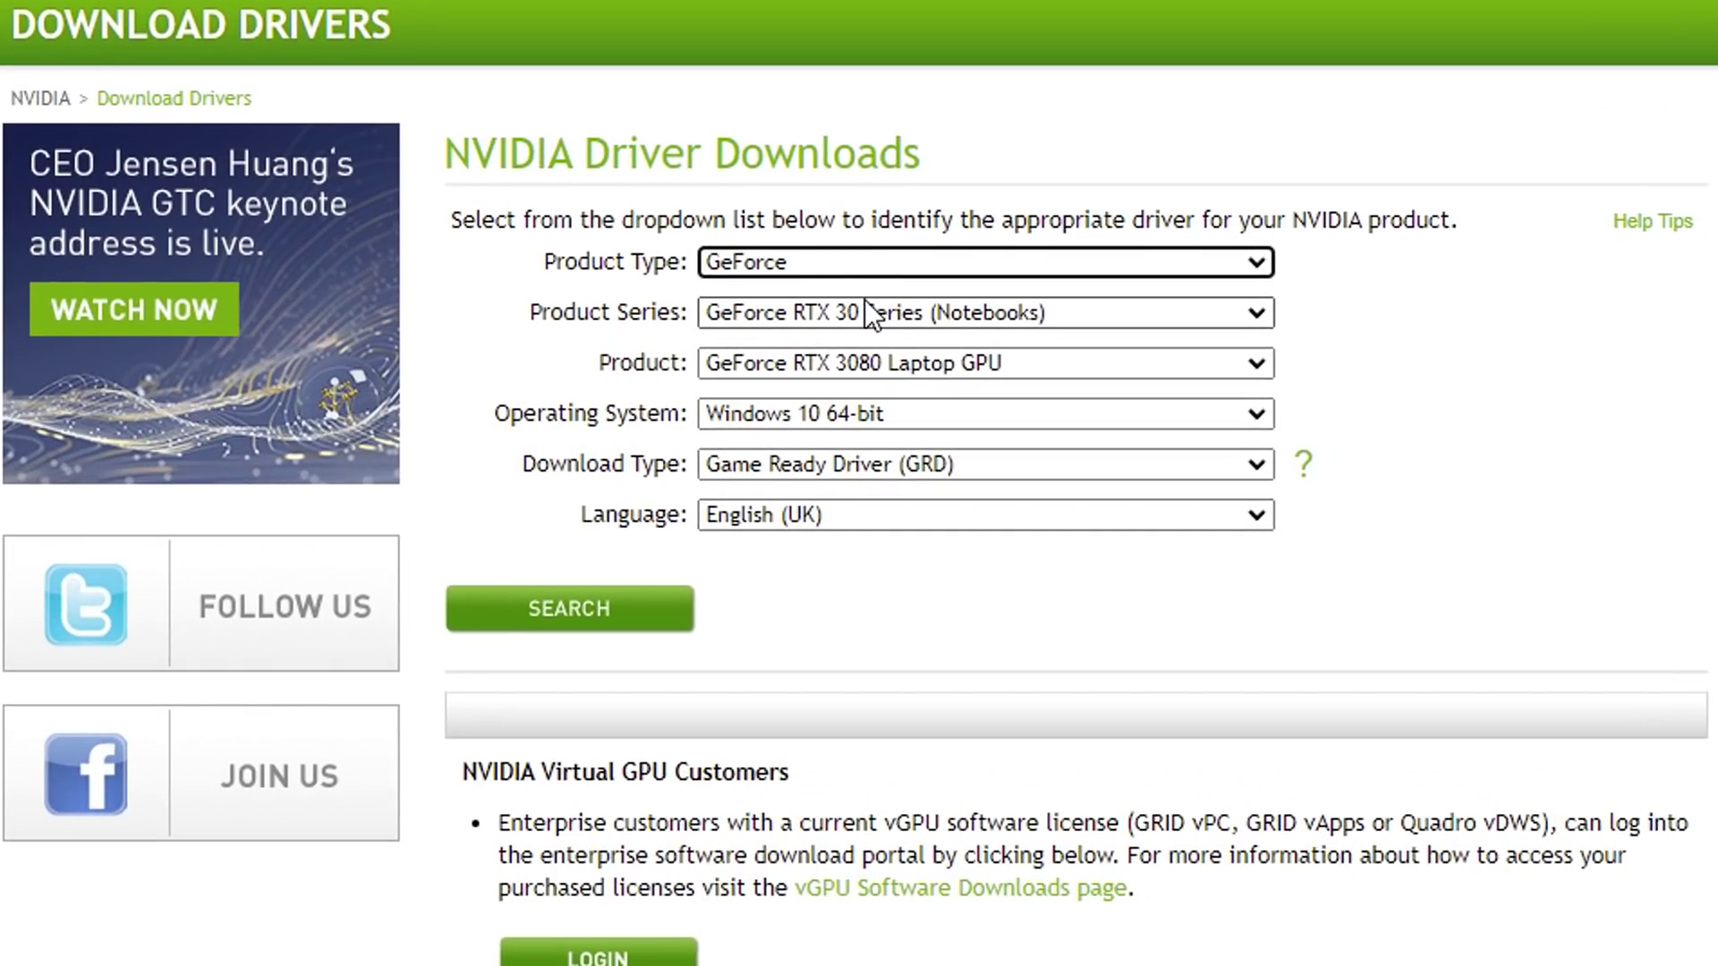
click(865, 302)
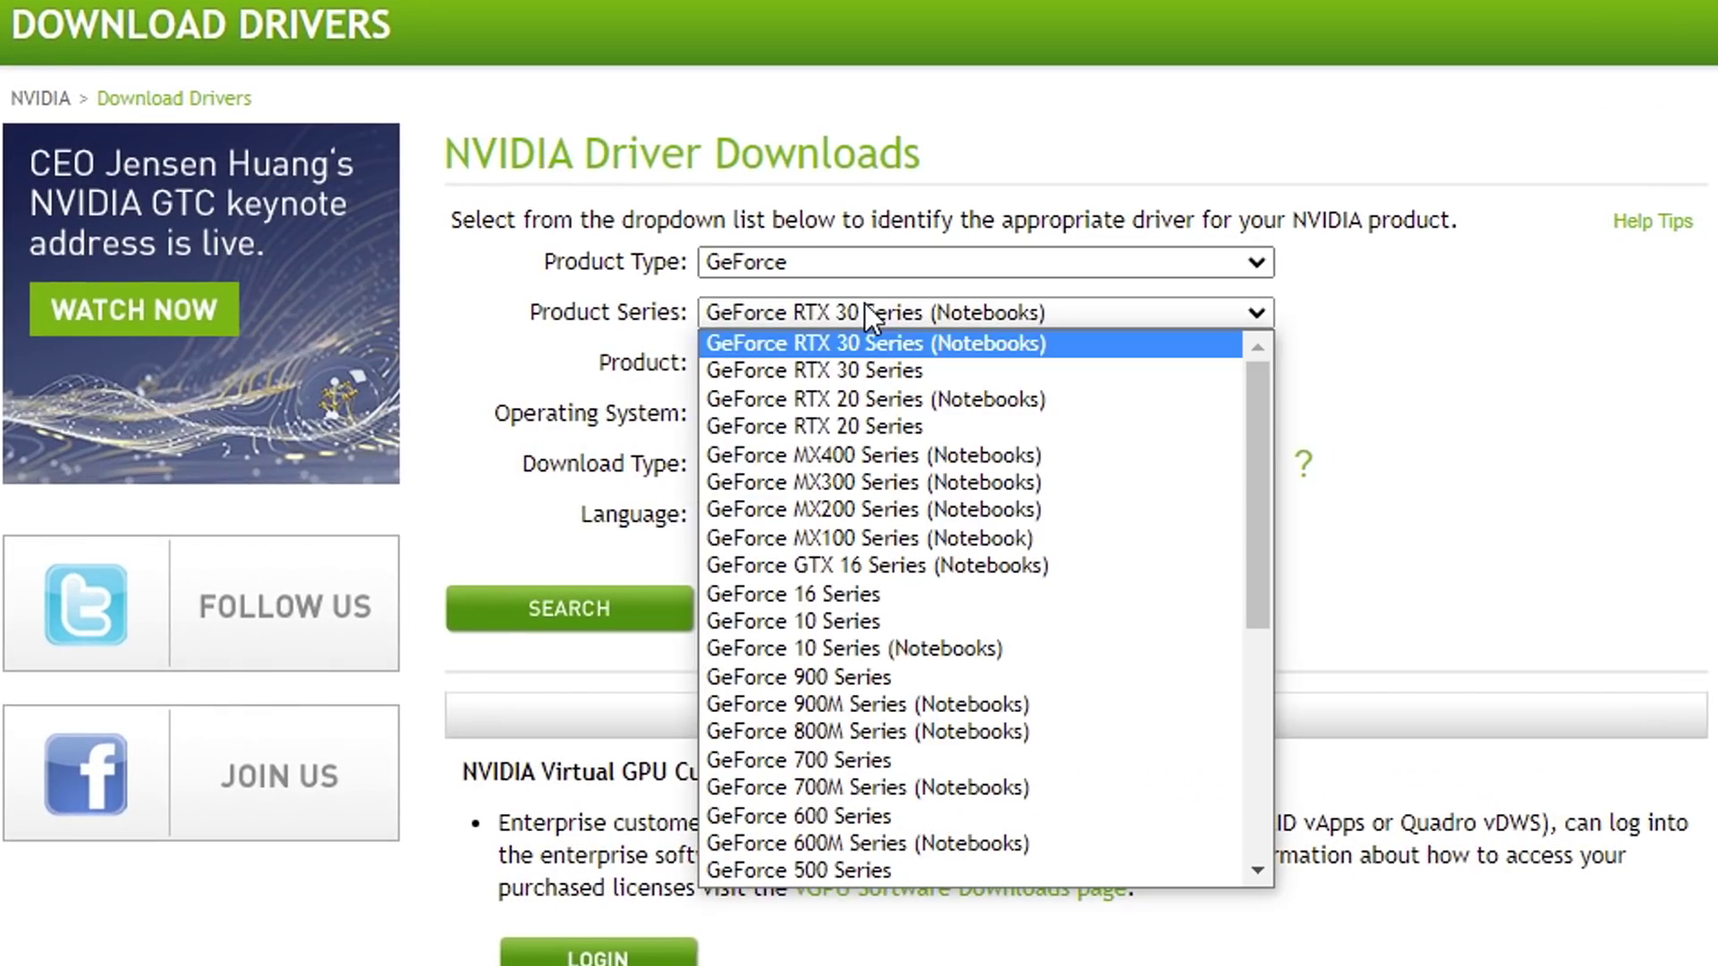
click(899, 621)
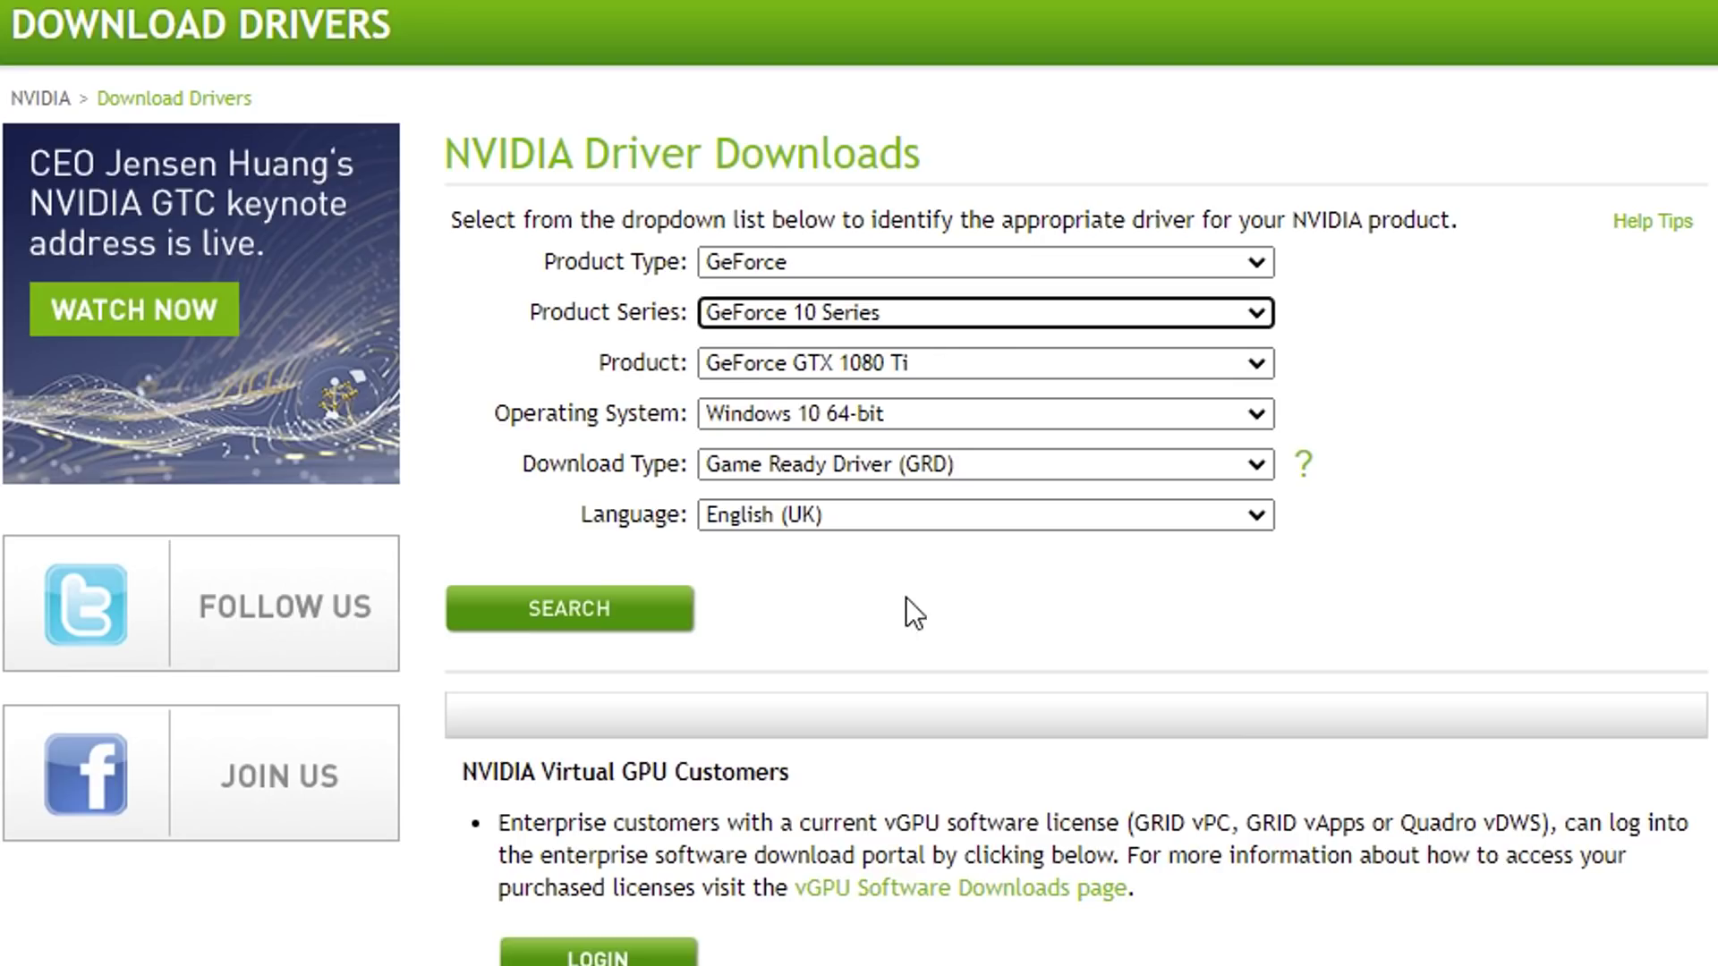
Choose GeForce GTX 1080 Ti as the product and Windows 10 64-bit as the operating system.
click(836, 364)
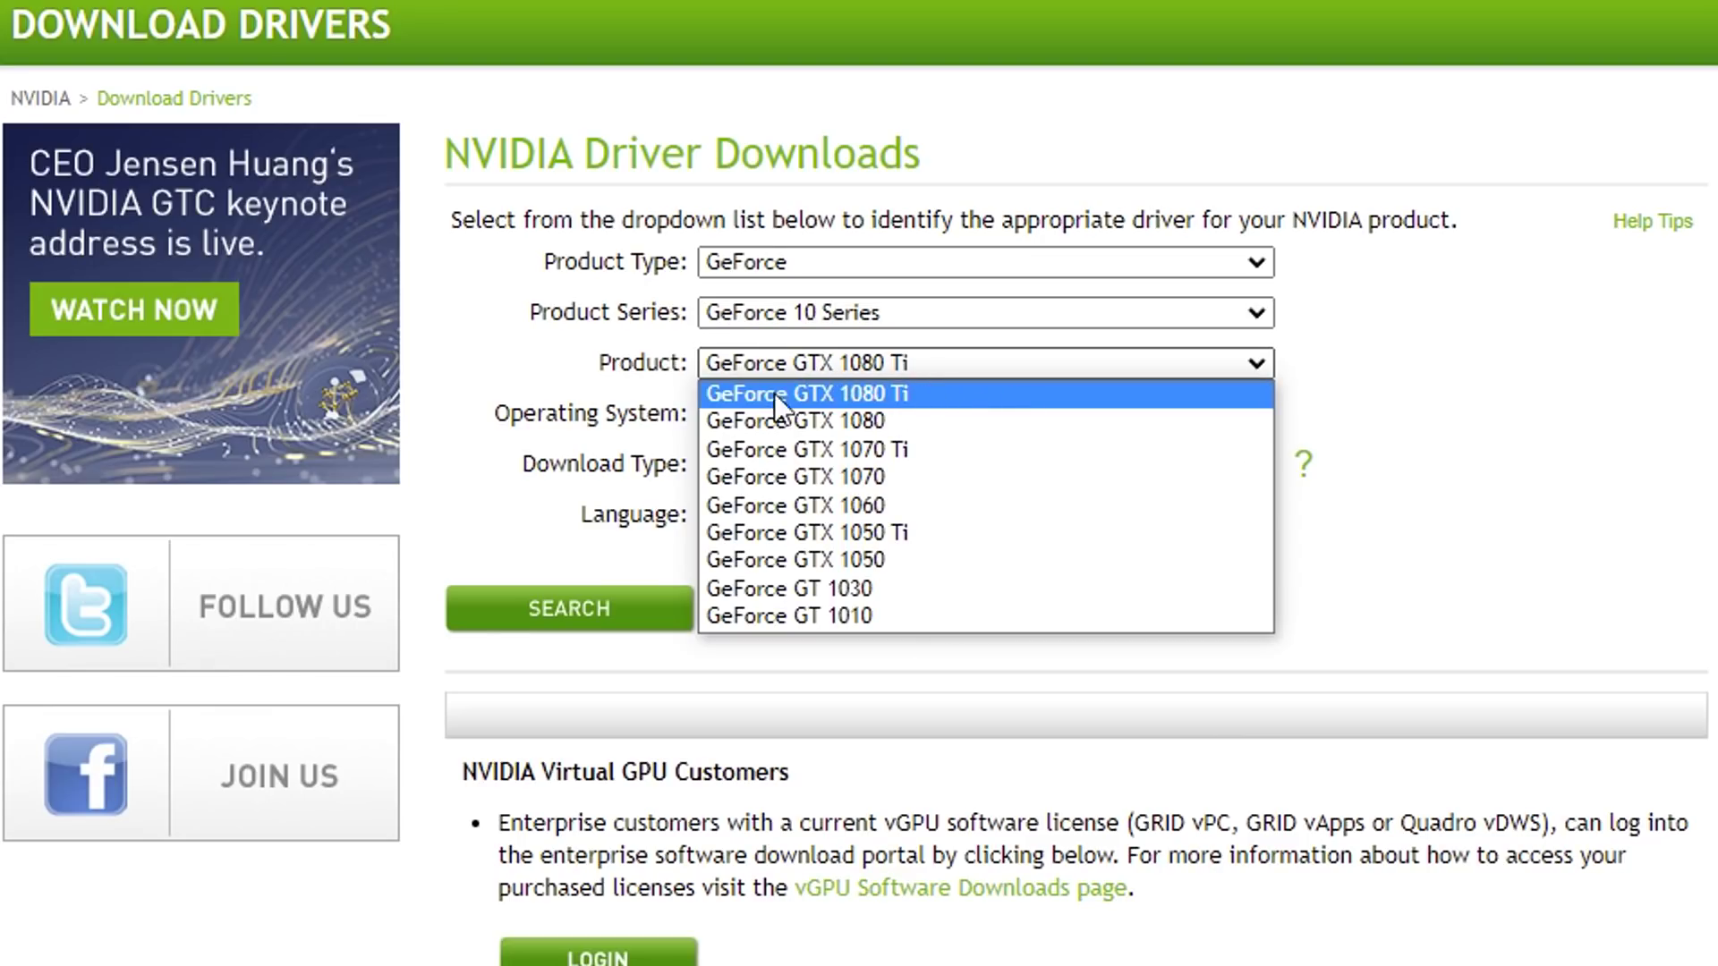
click(976, 394)
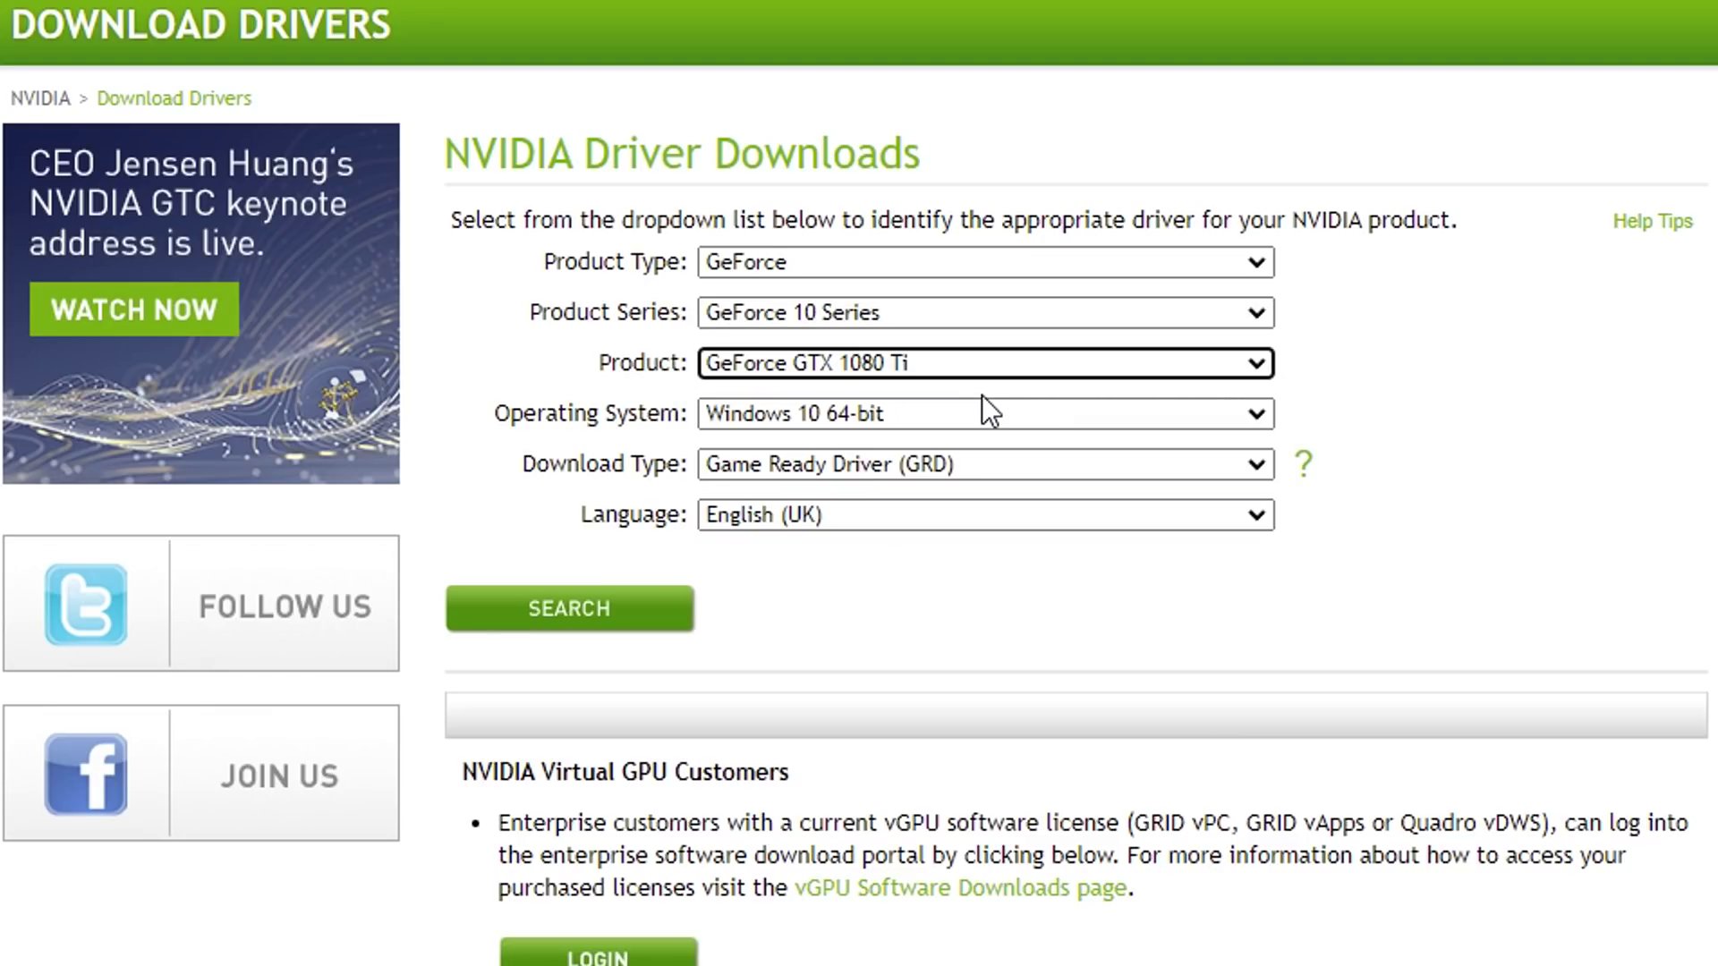
click(857, 410)
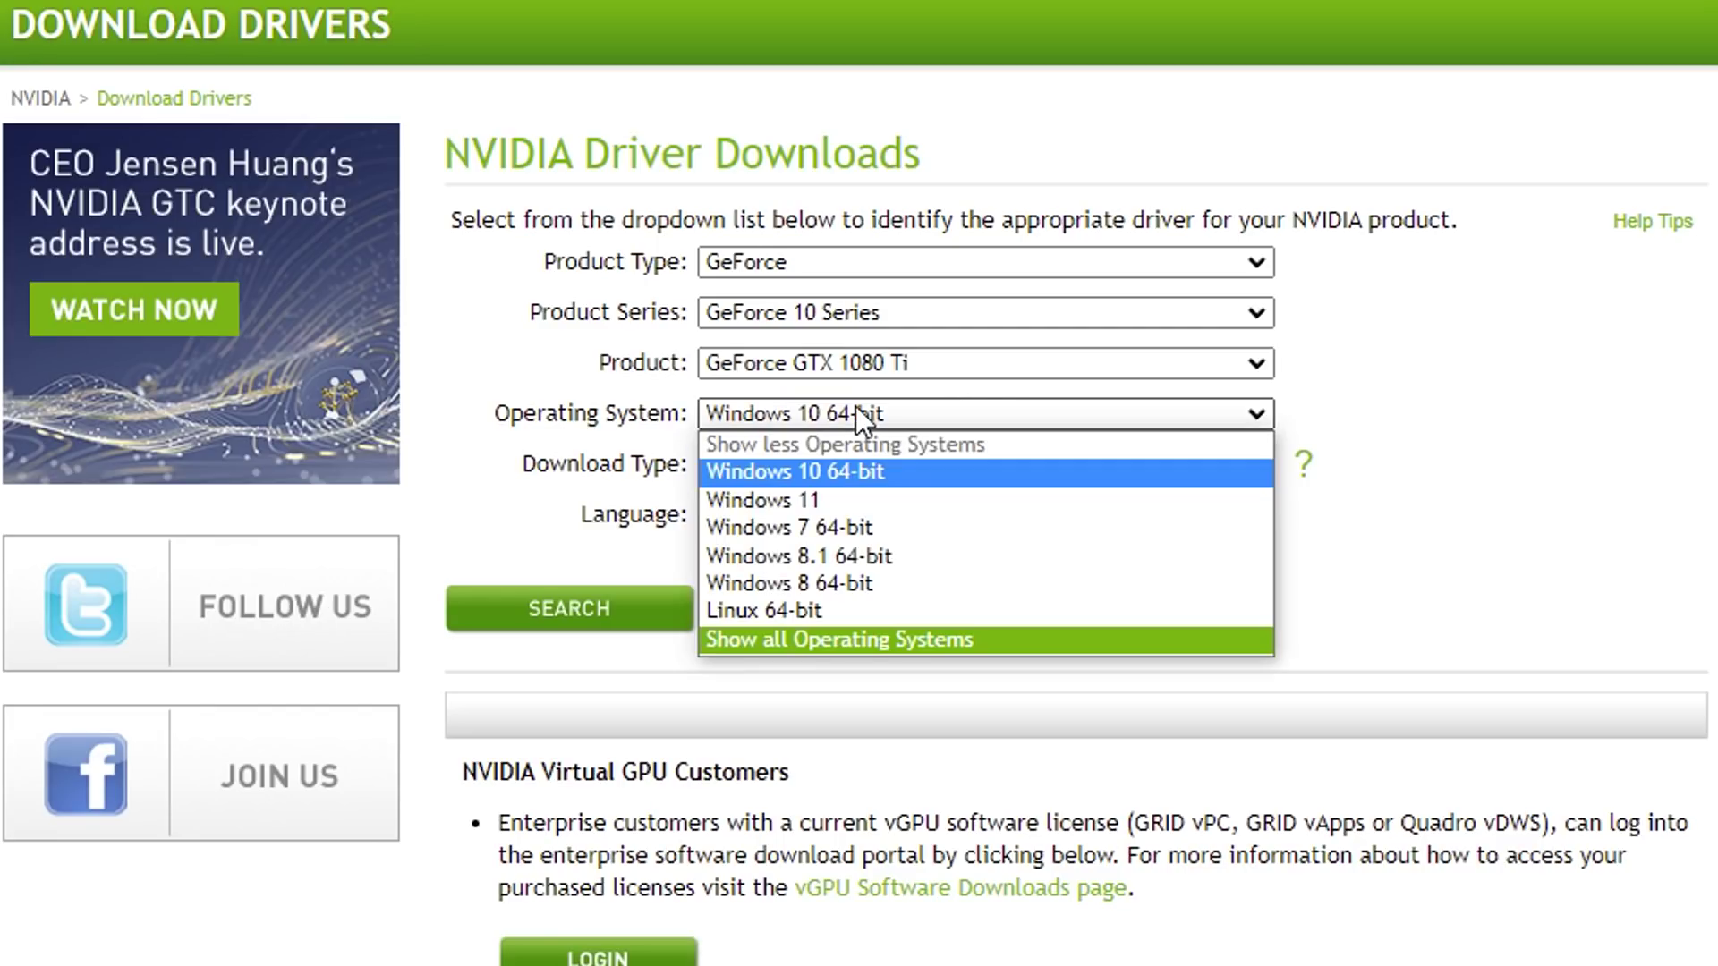
click(891, 470)
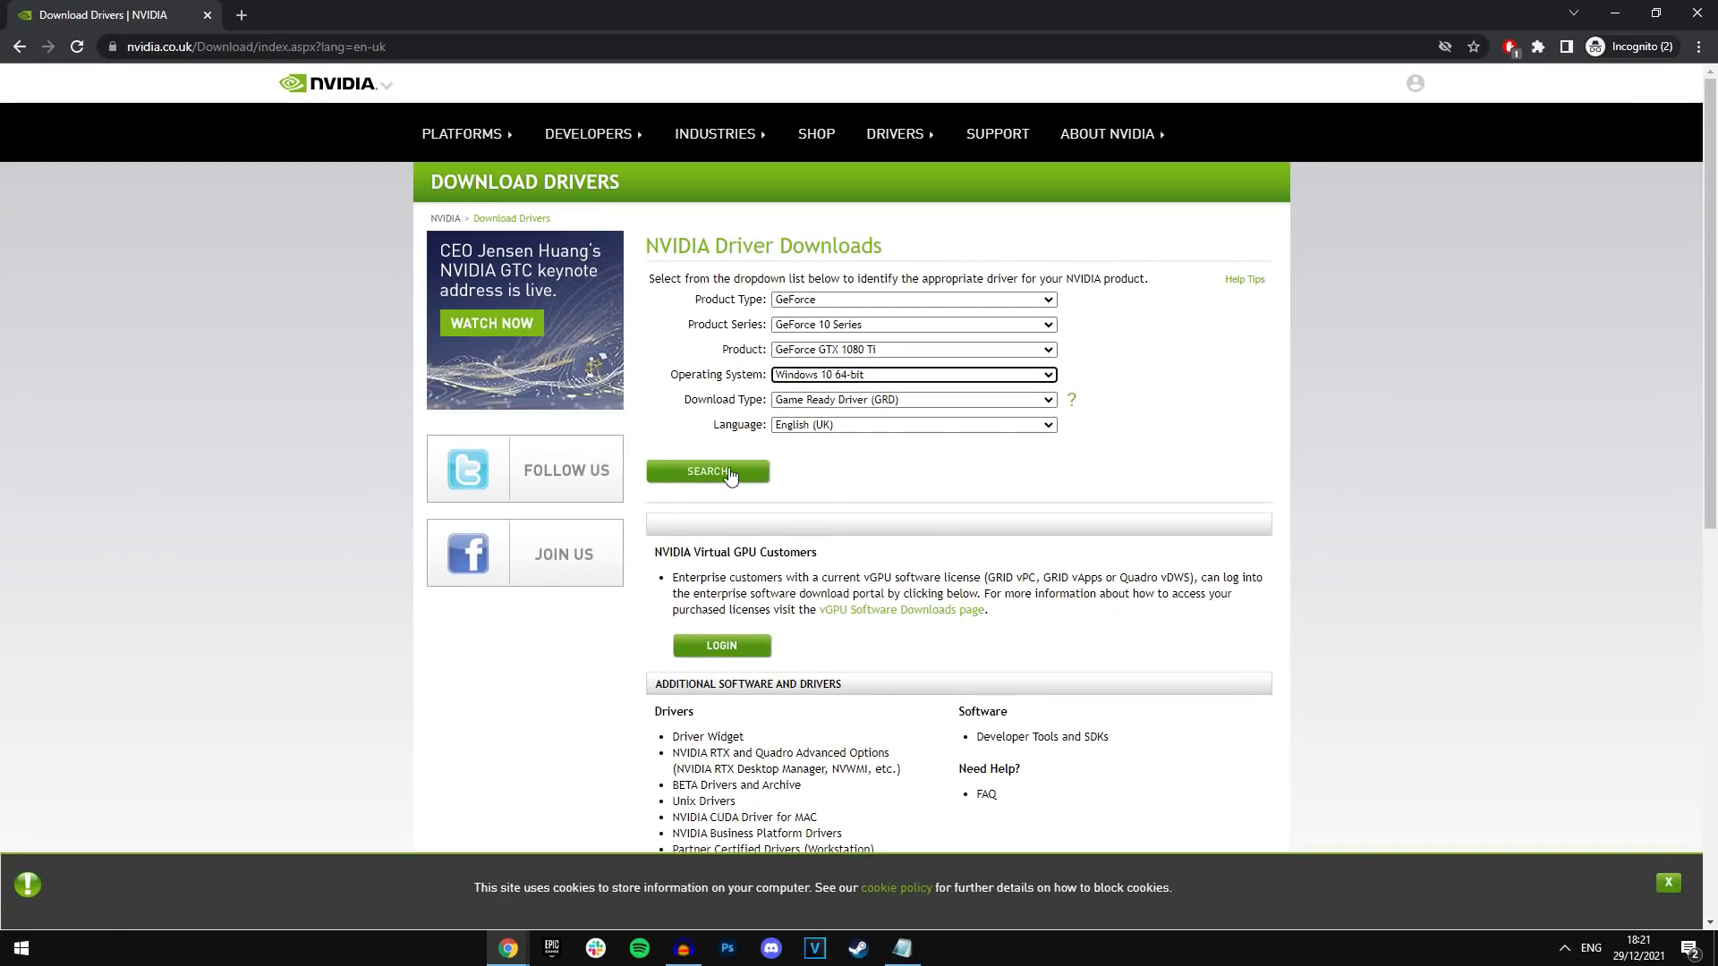
Search for the driver matching the chosen product and download the GeForce Game Ready Driver.
click(730, 474)
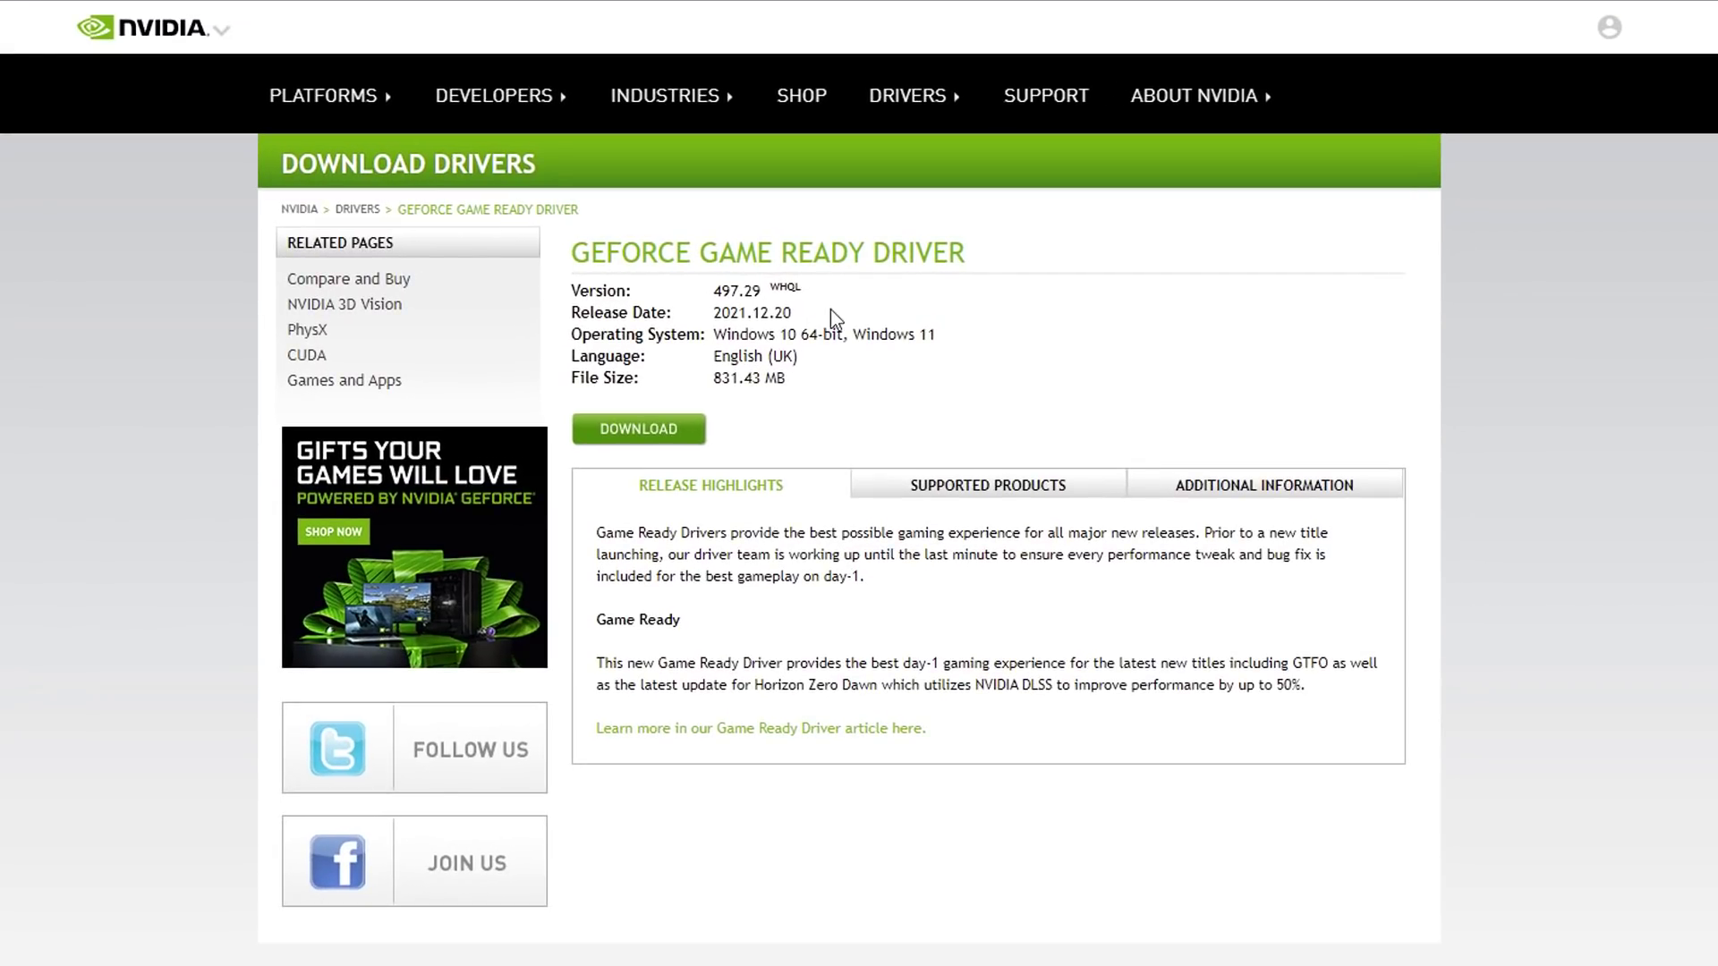
drag(838, 292, 788, 320)
click(664, 431)
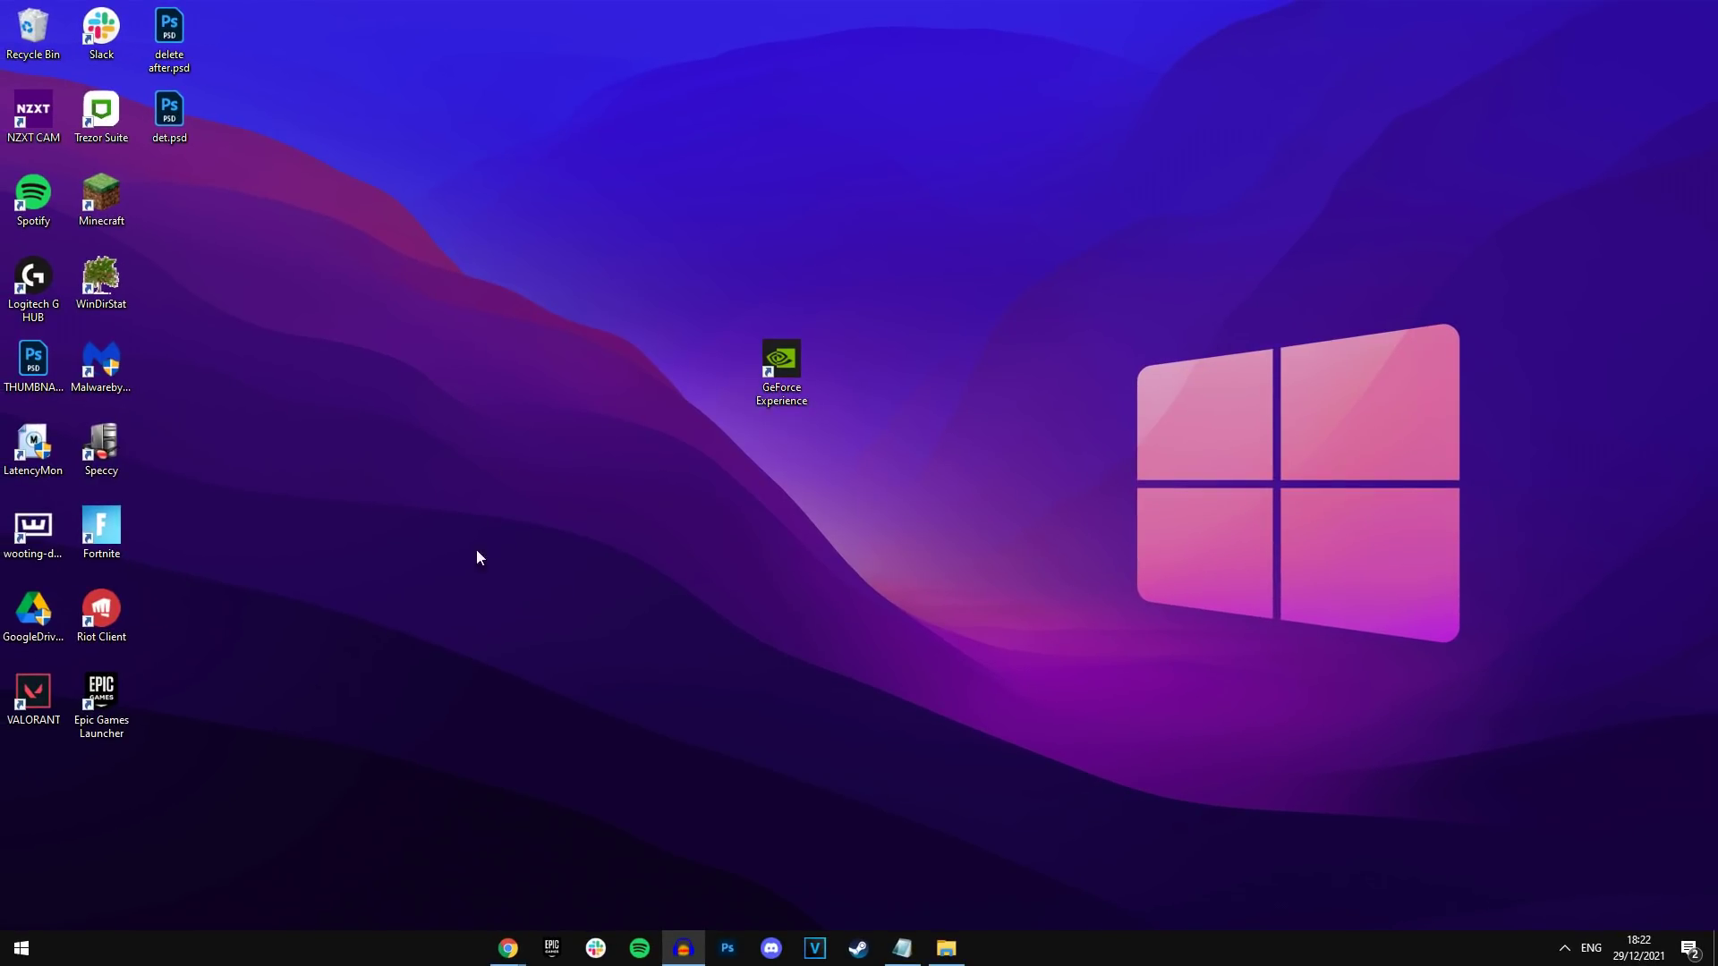
Open GeForce Experience from the desktop and start downloading the available GeForce Game Ready Driver, version 497.29.
double_click(797, 395)
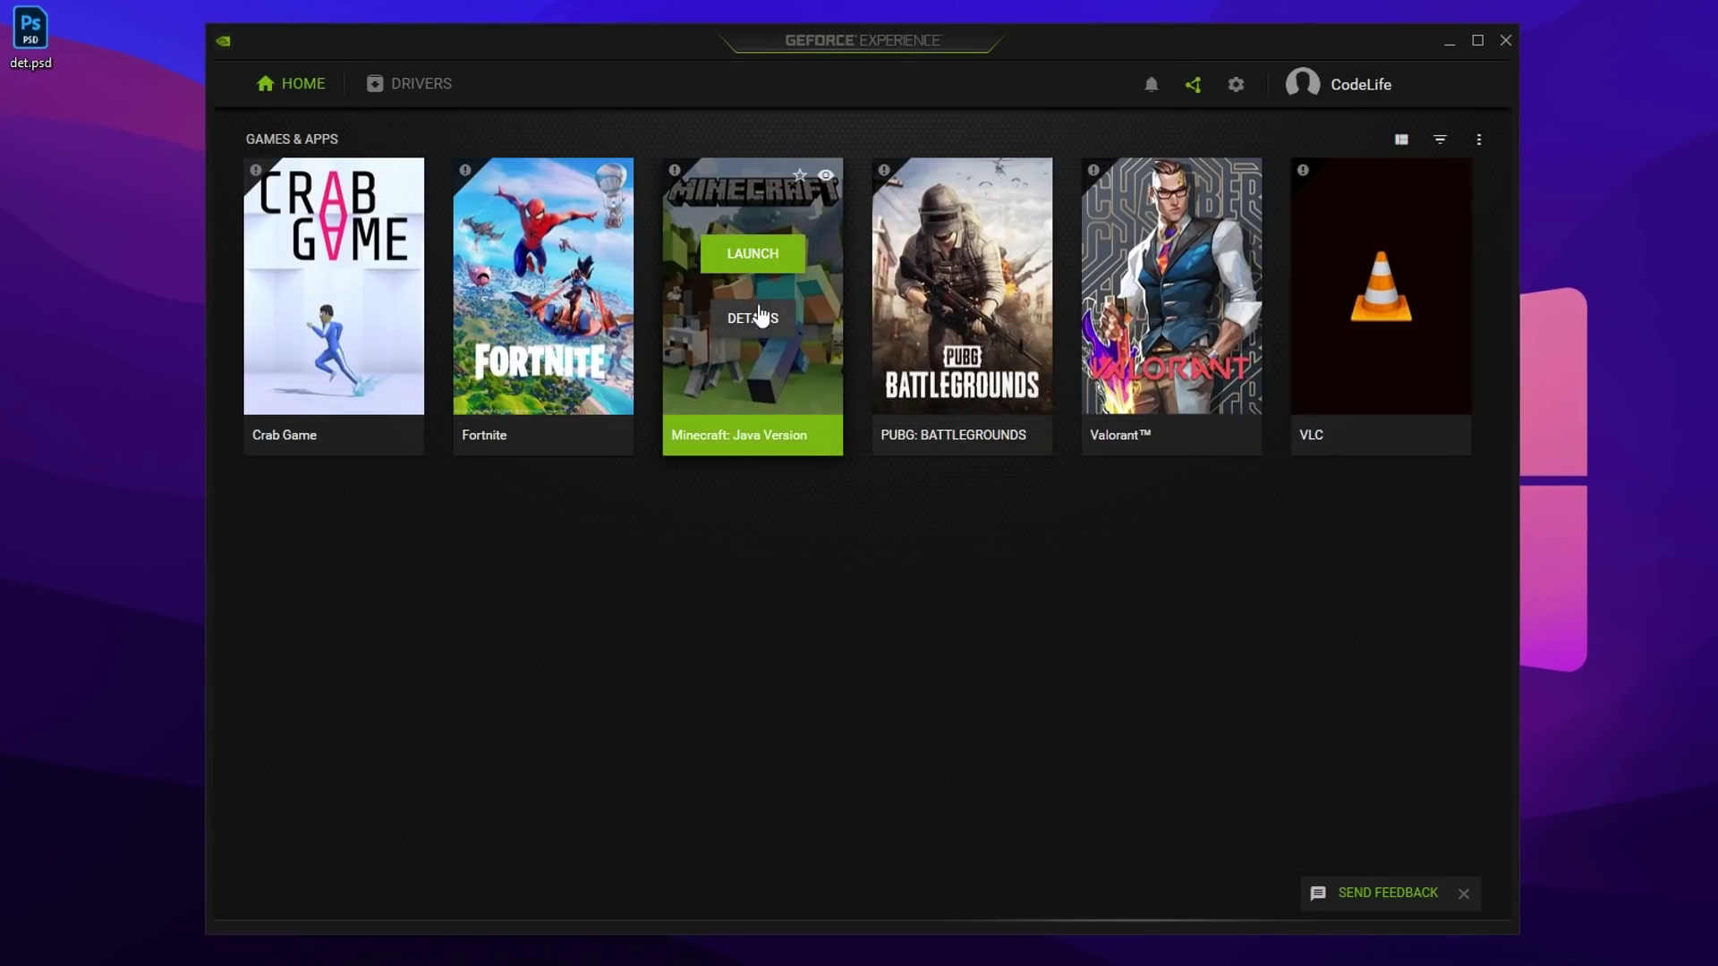
click(434, 93)
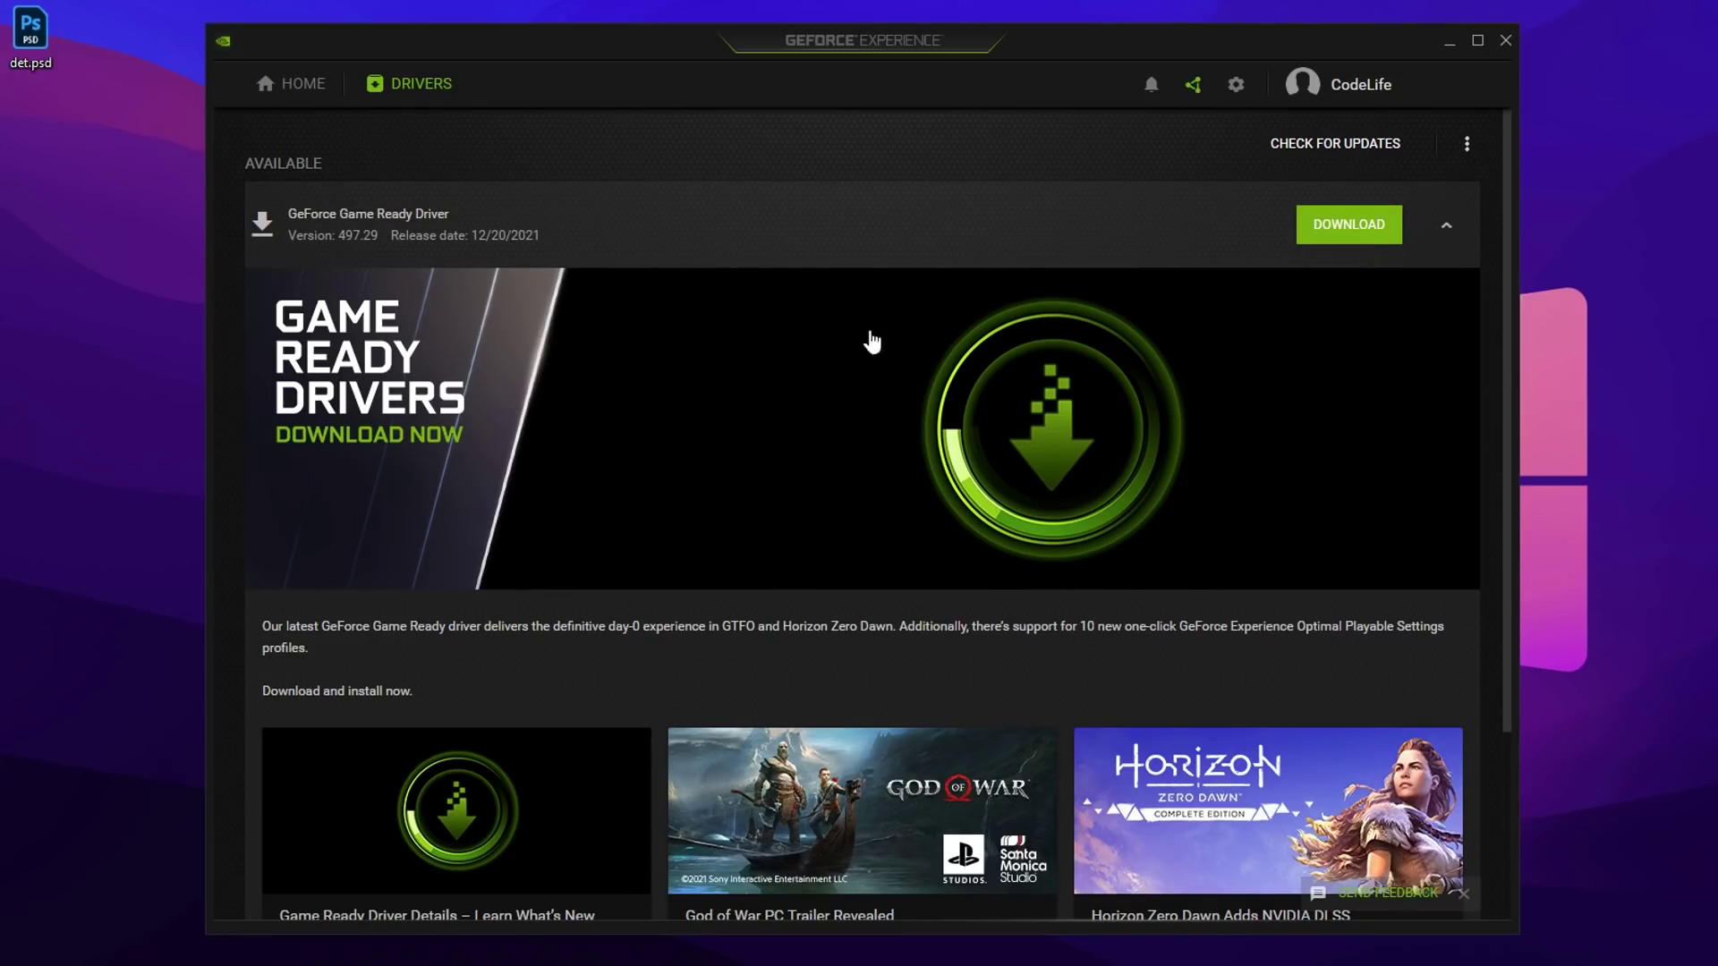
click(1362, 235)
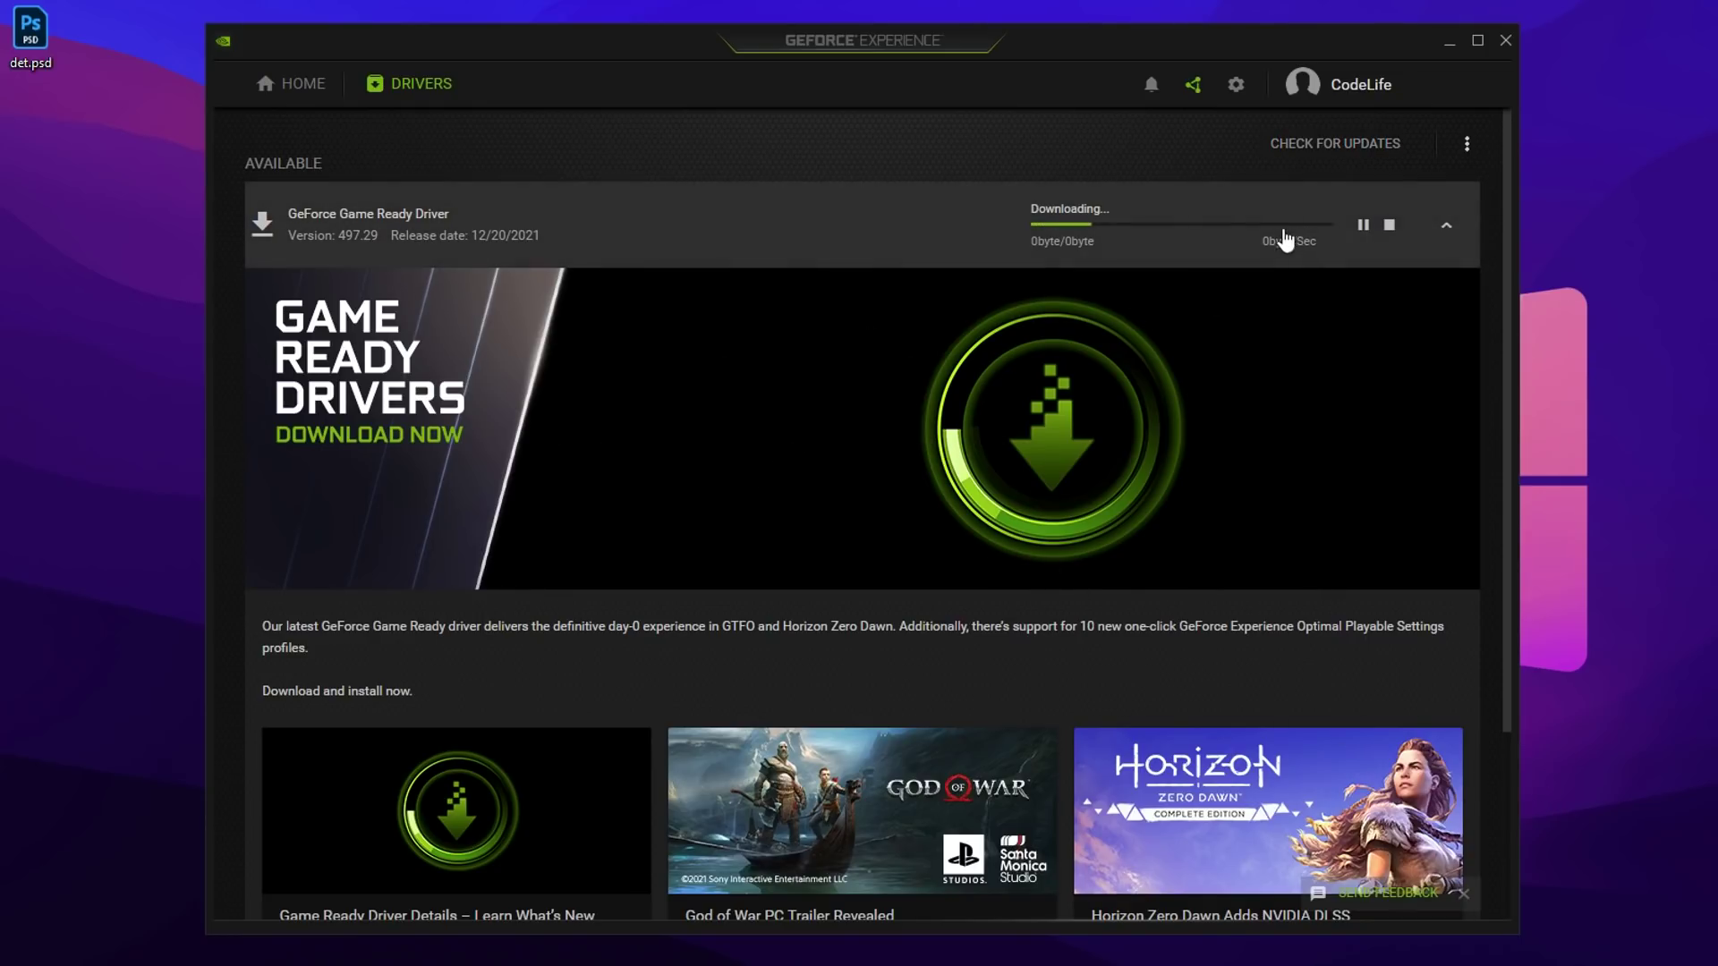